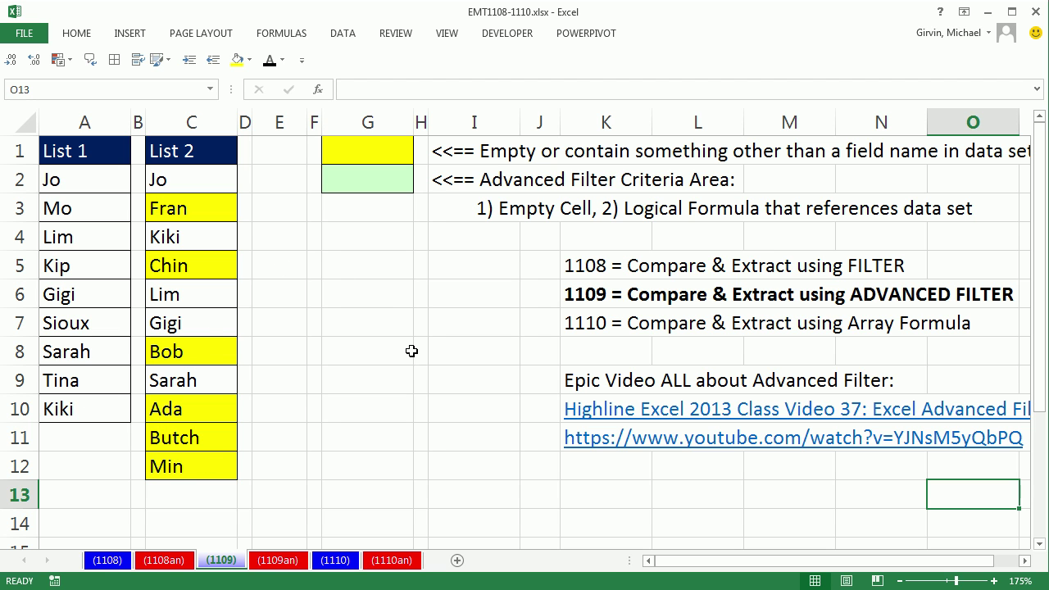
# - Review the earlier ISNA(MATCH) comparison on the 1108 sheet, then return to the 1109 sheet
pyautogui.click(167, 561)
pyautogui.scroll(2, 264, 319)
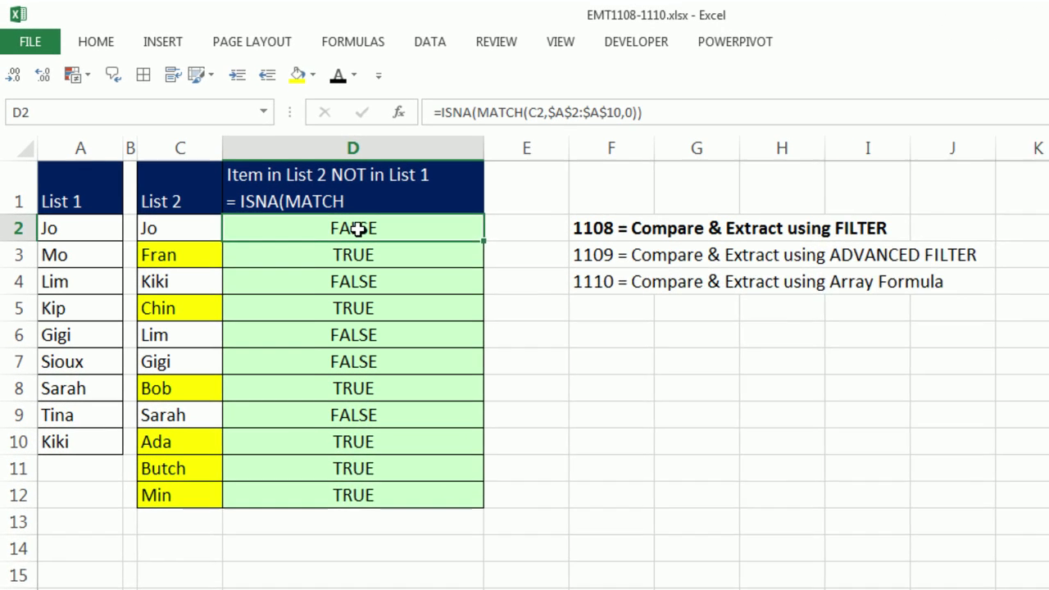
pyautogui.doubleClick(285, 182)
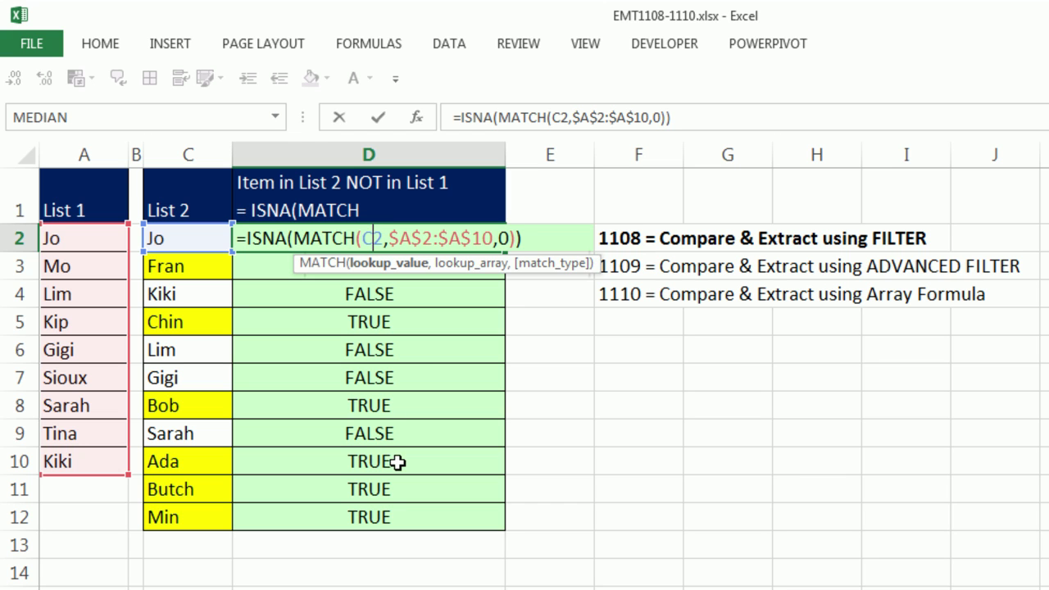
pyautogui.hotkey('ctrl', 'Return')
pyautogui.click(379, 323)
pyautogui.click(395, 405)
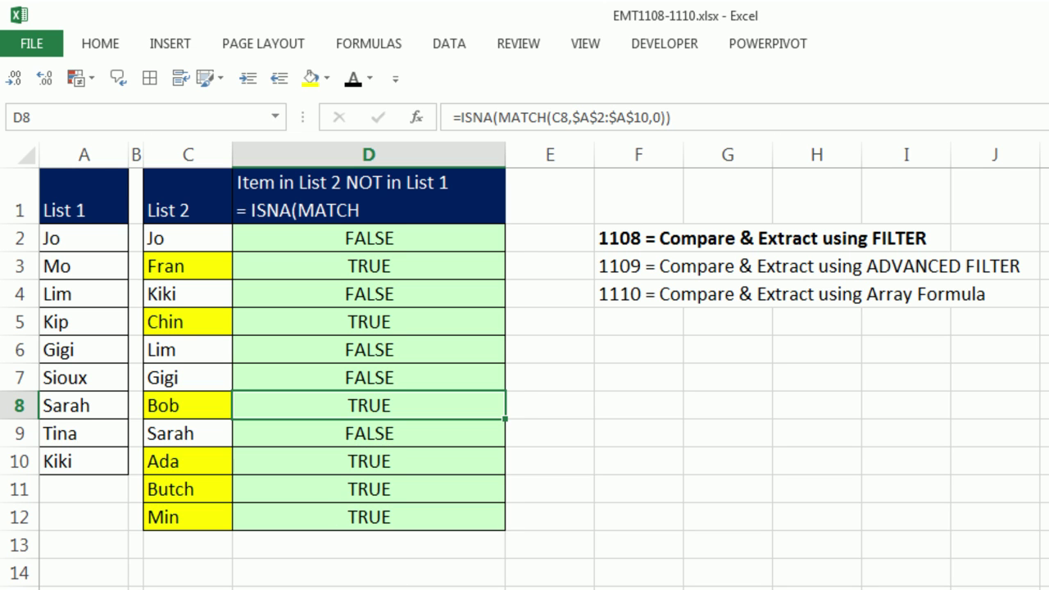
pyautogui.hotkey('ctrl', 'pagedown')
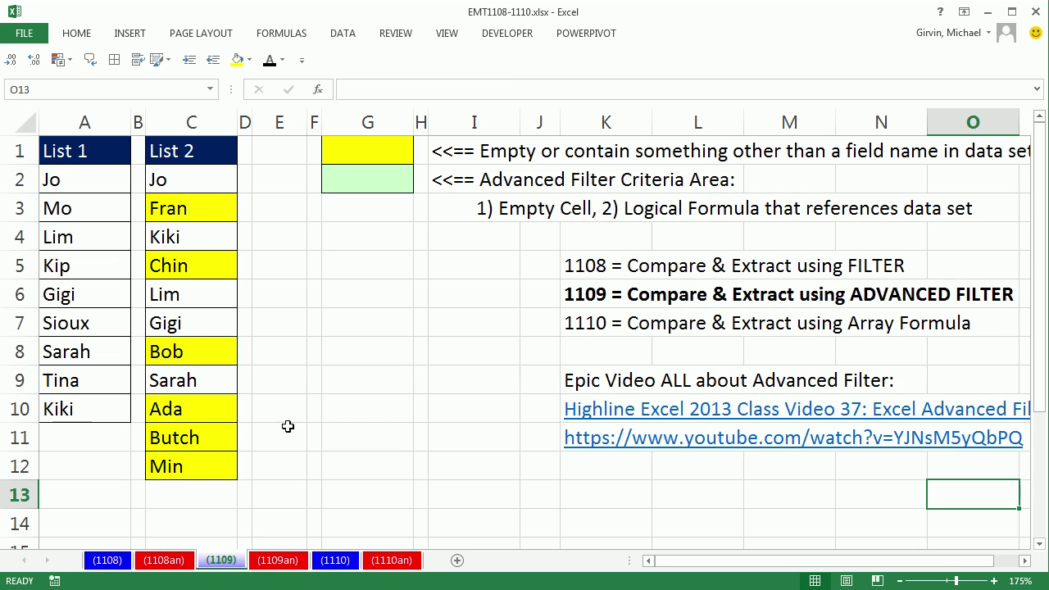
pyautogui.click(363, 181)
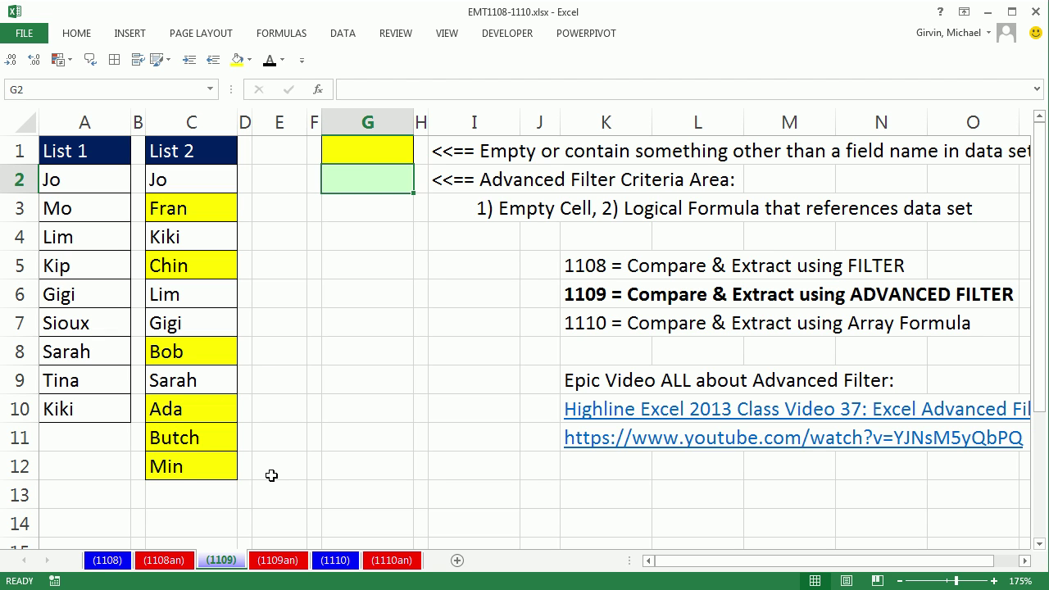
# - Enter =MATCH(C2,$A$2:$A$10,0) in E2, returning 1 for Jo
pyautogui.click(274, 190)
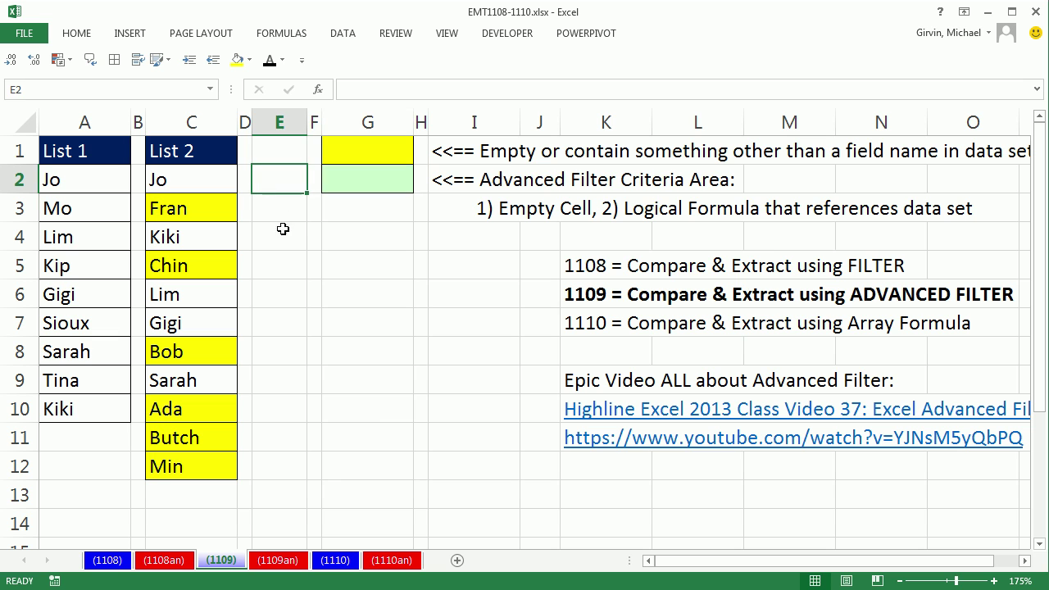
pyautogui.write('=matc')
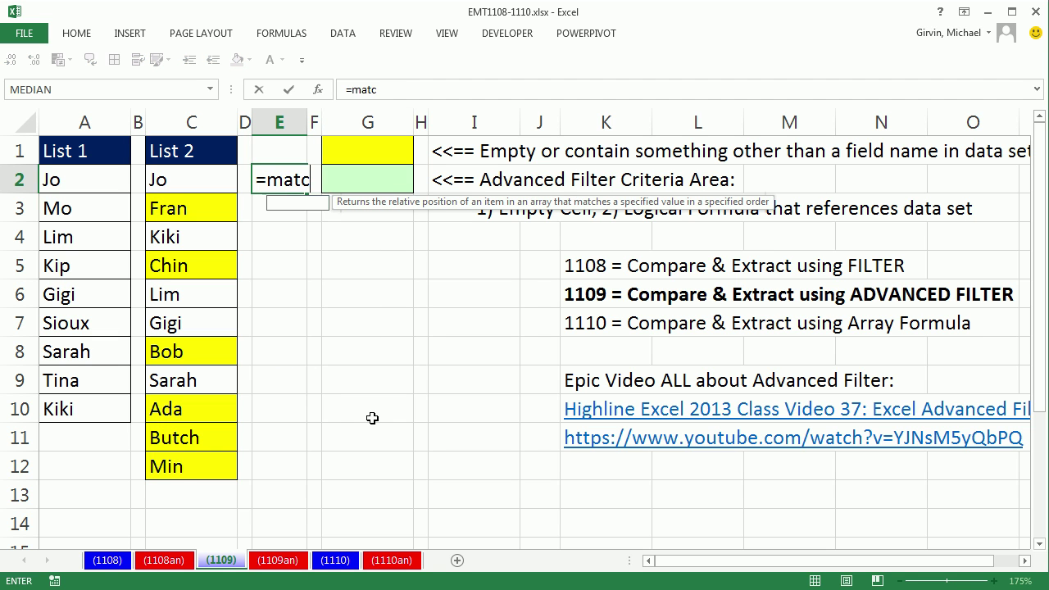
pyautogui.press('Tab')
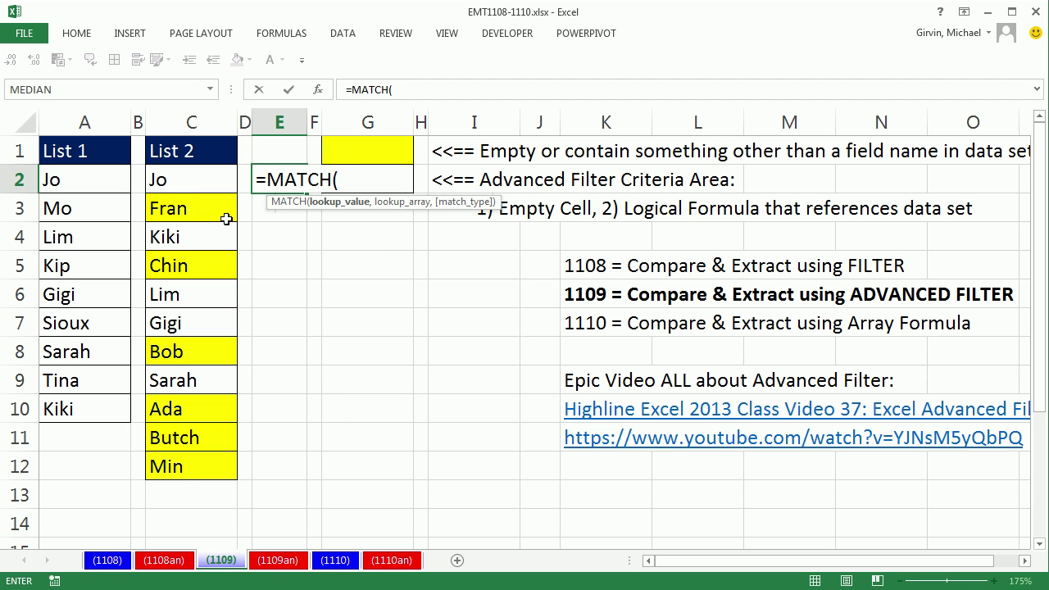
pyautogui.click(164, 181)
pyautogui.write(',')
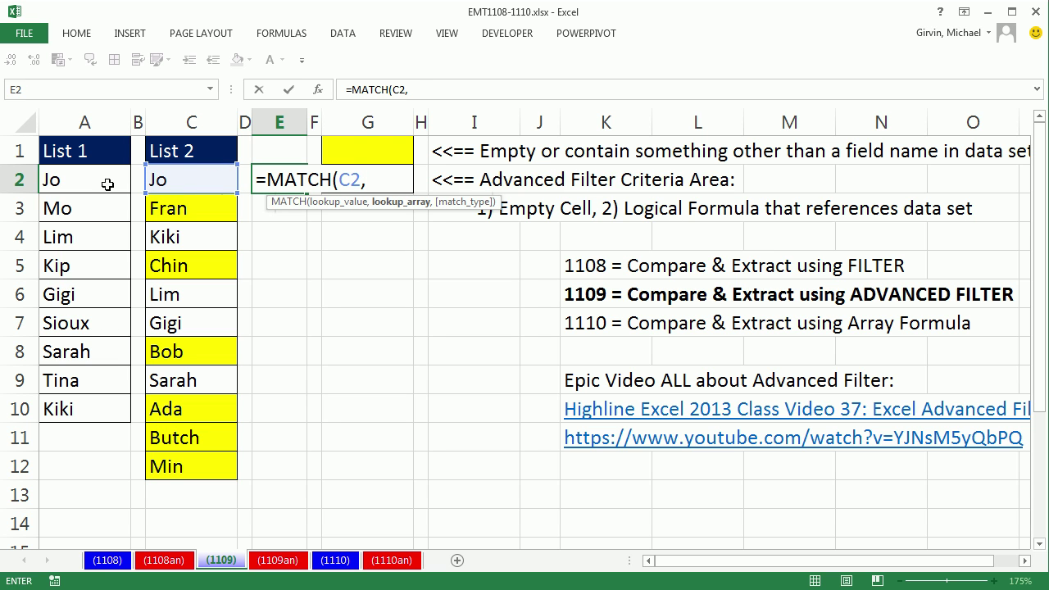
pyautogui.moveTo(92, 179); pyautogui.dragTo(78, 414)
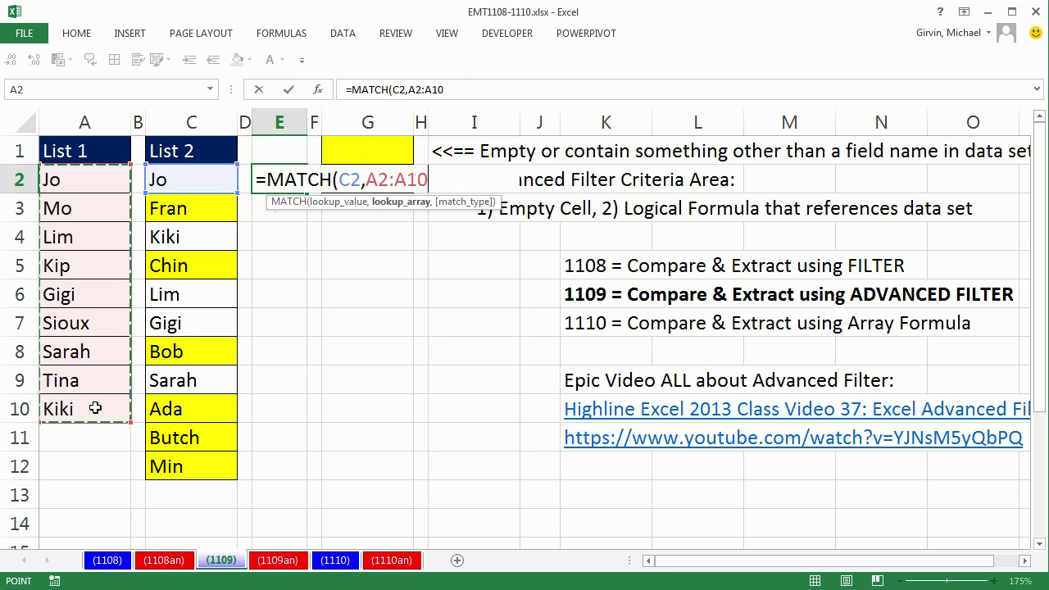
pyautogui.press('F4')
pyautogui.write(',')
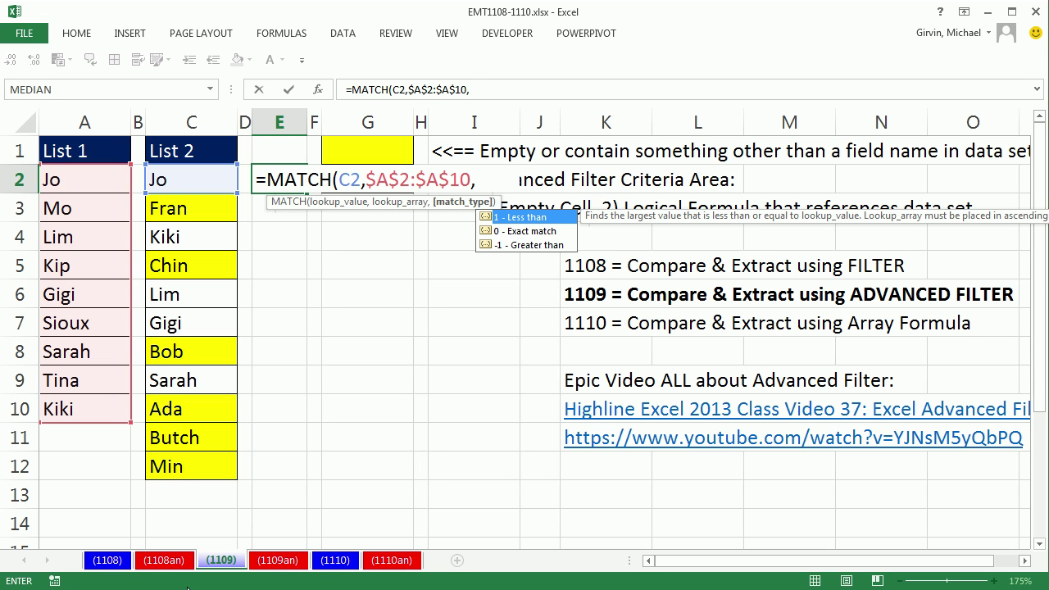
pyautogui.write('0)')
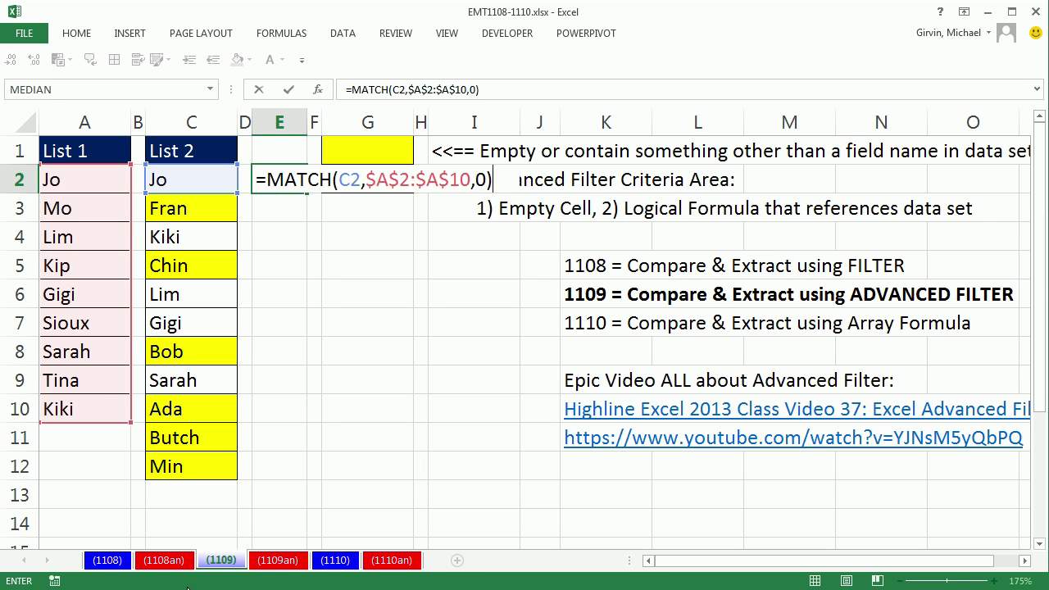
pyautogui.hotkey('ctrl', 'Return')
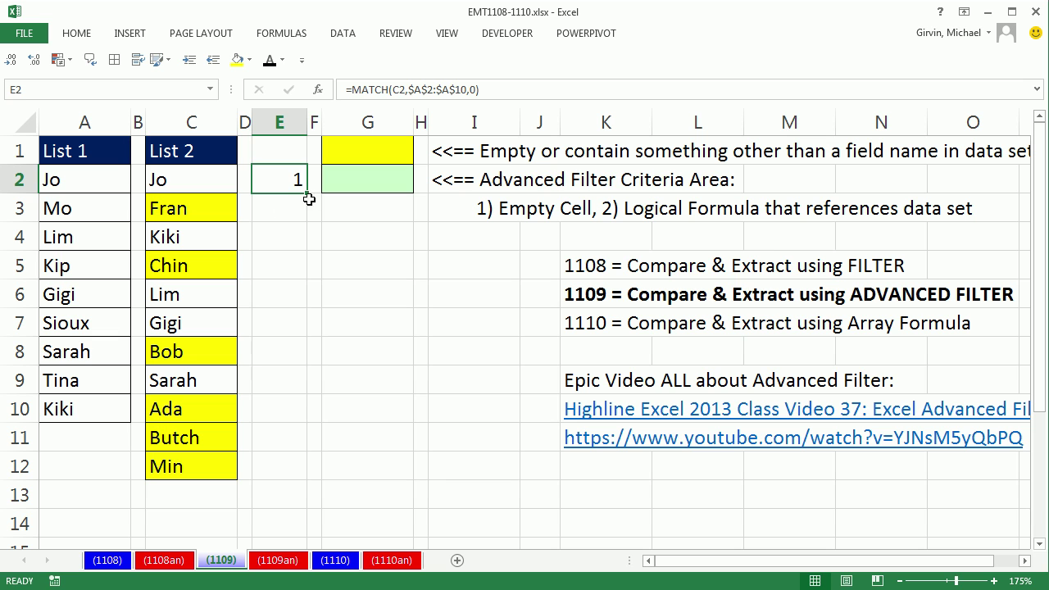
# - Fill the MATCH formula down to E12 and check the references in E3 and E4
pyautogui.moveTo(307, 194); pyautogui.dragTo(303, 481)
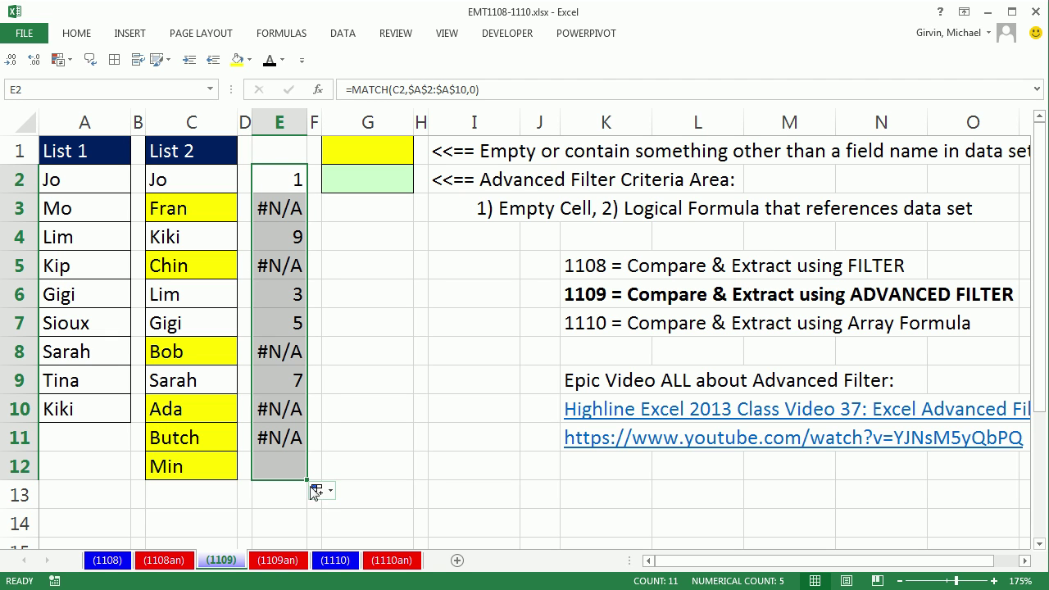
pyautogui.click(277, 237)
pyautogui.press('F2')
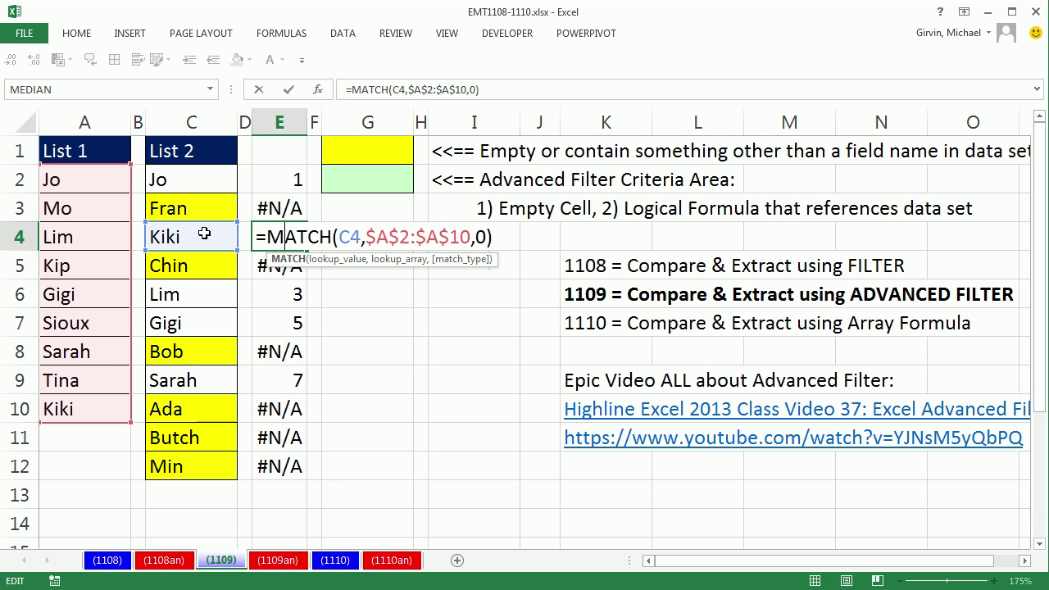
pyautogui.press('Escape')
pyautogui.click(267, 205)
pyautogui.press('F2')
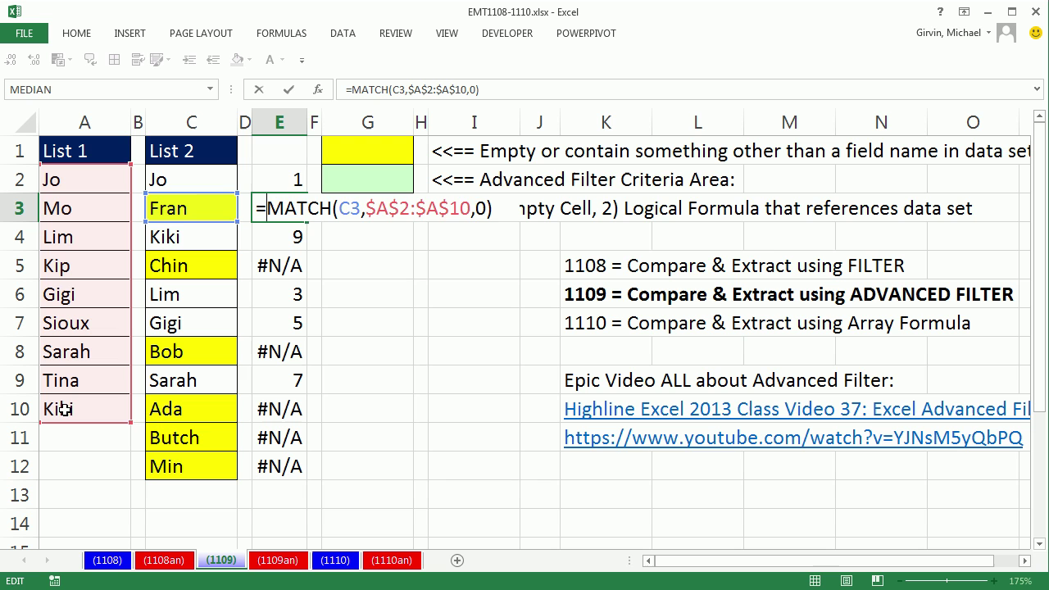
pyautogui.hotkey('ctrl', 'Return')
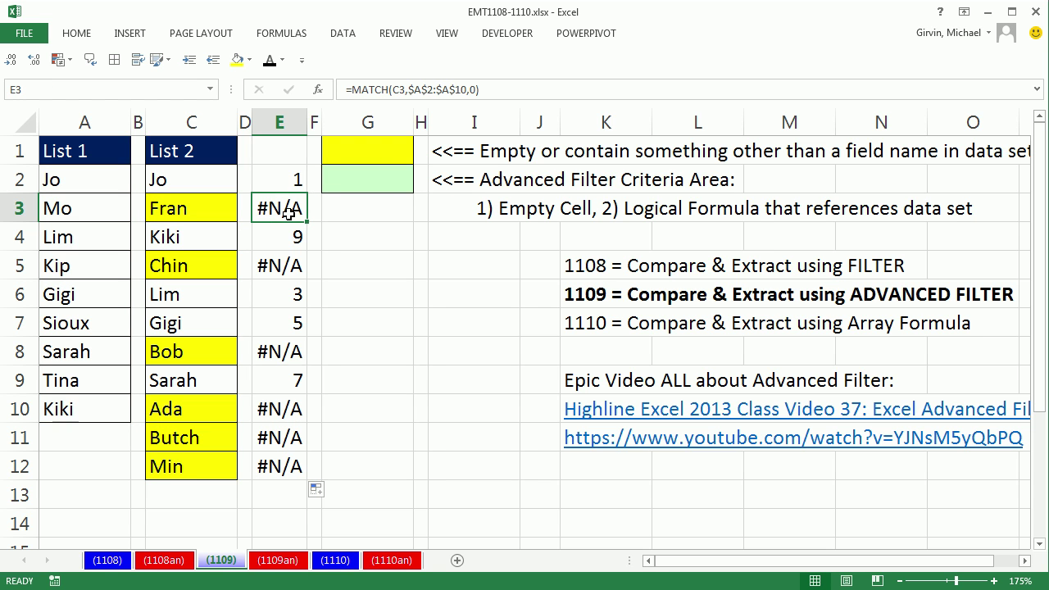
# - Wrap E2 in ISNA, widen column E, and copy =ISNA(MATCH(C2,$A$2:$A$10,0)) down to E12
pyautogui.doubleClick(283, 179)
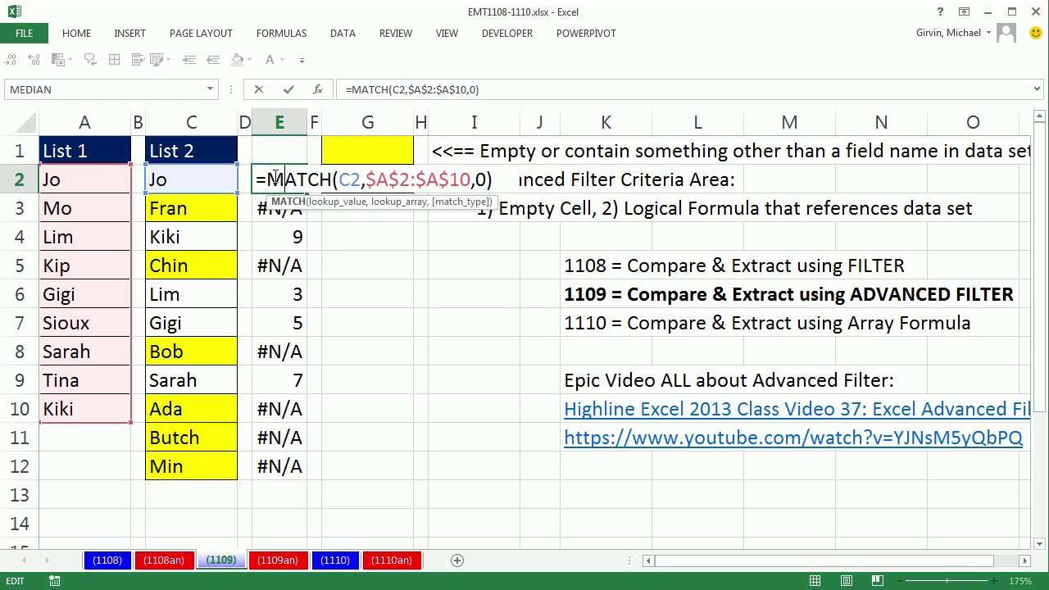
pyautogui.click(267, 178)
pyautogui.write('isna')
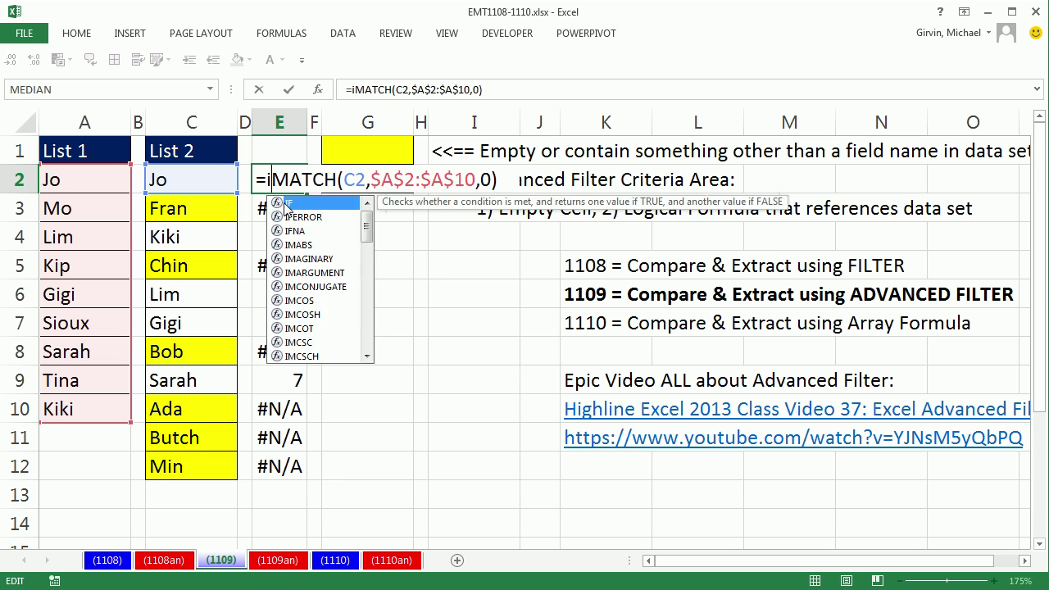
pyautogui.doubleClick(283, 203)
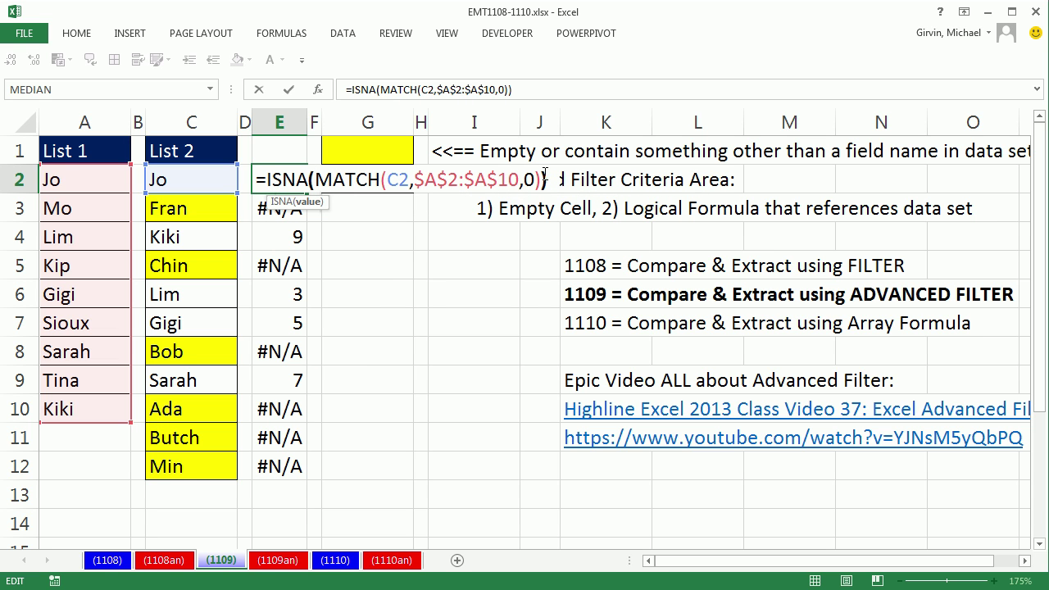
pyautogui.hotkey('ctrl', 'Return')
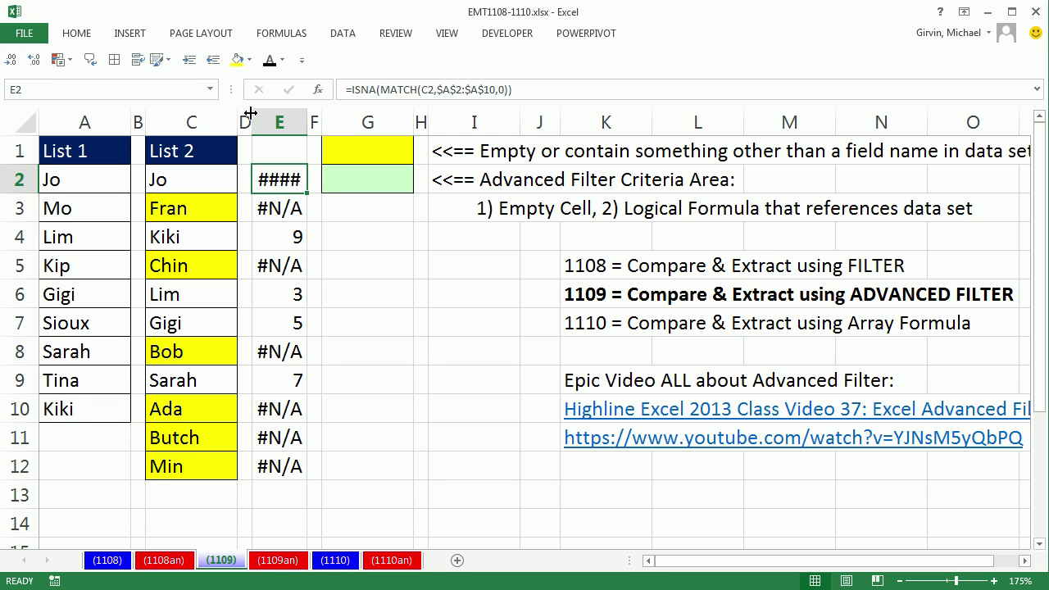
pyautogui.moveTo(310, 121); pyautogui.dragTo(329, 121)
pyautogui.moveTo(329, 195); pyautogui.dragTo(340, 469)
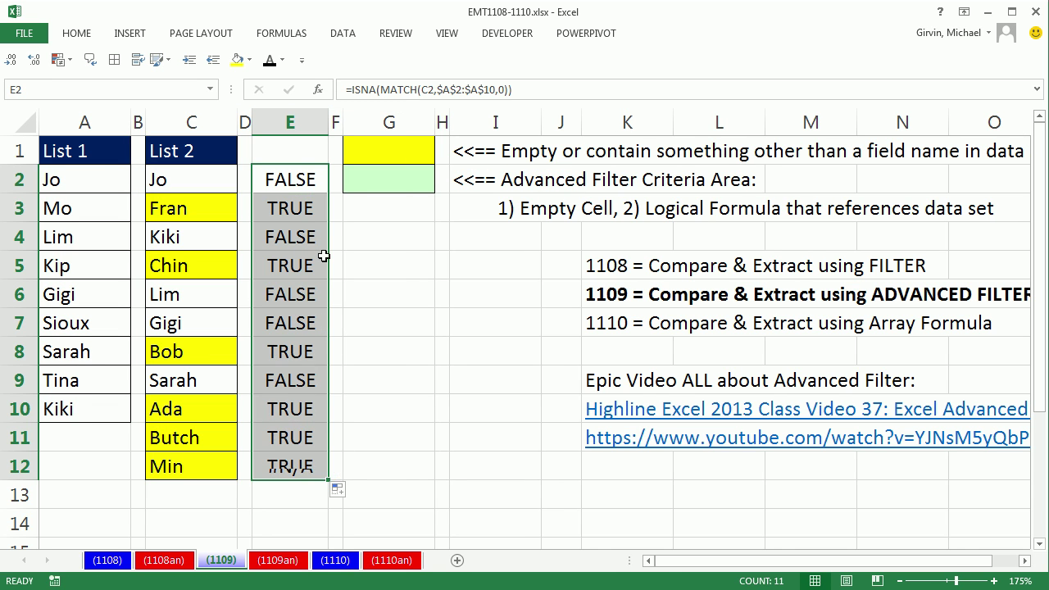
# - Copy E2's formula text =ISNA(MATCH(C2,$A$2:$A$10,0)) into criteria cell G2, showing FALSE
pyautogui.doubleClick(308, 209)
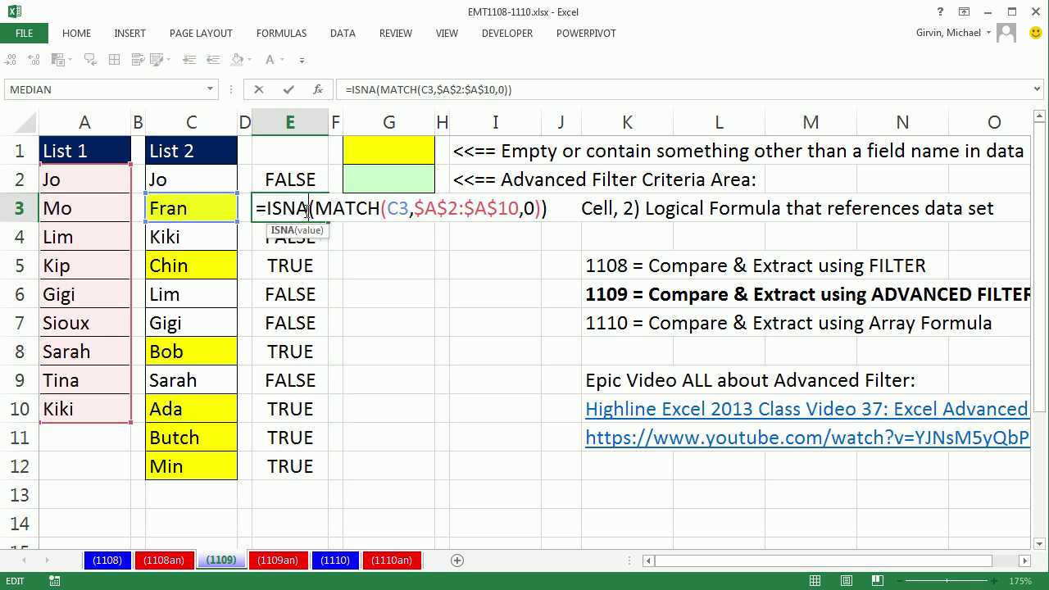
pyautogui.press('Escape')
pyautogui.doubleClick(301, 180)
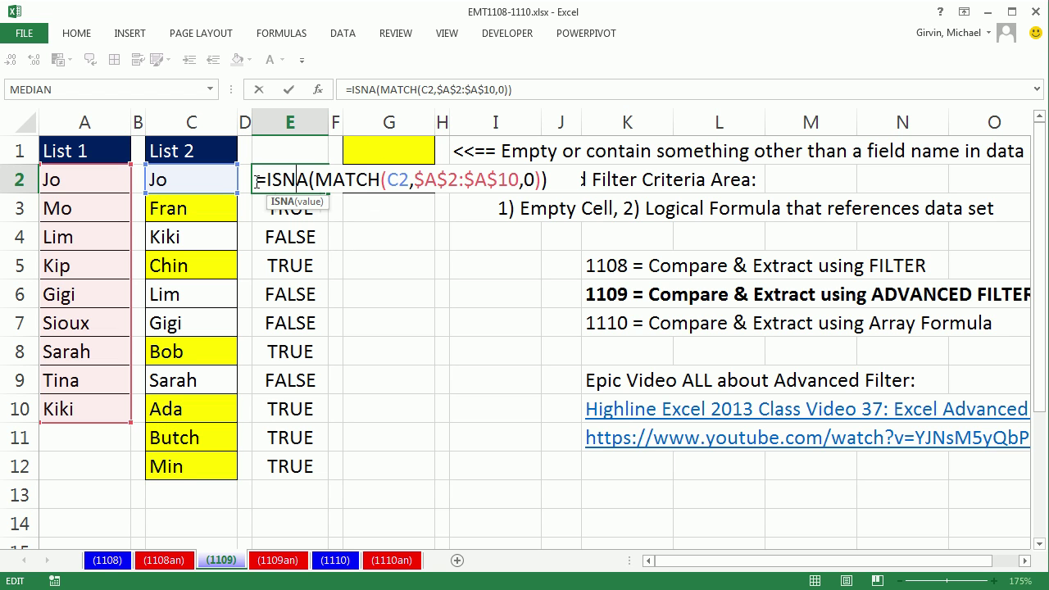
pyautogui.moveTo(256, 182); pyautogui.dragTo(584, 172)
pyautogui.hotkey('ctrl', 'c')
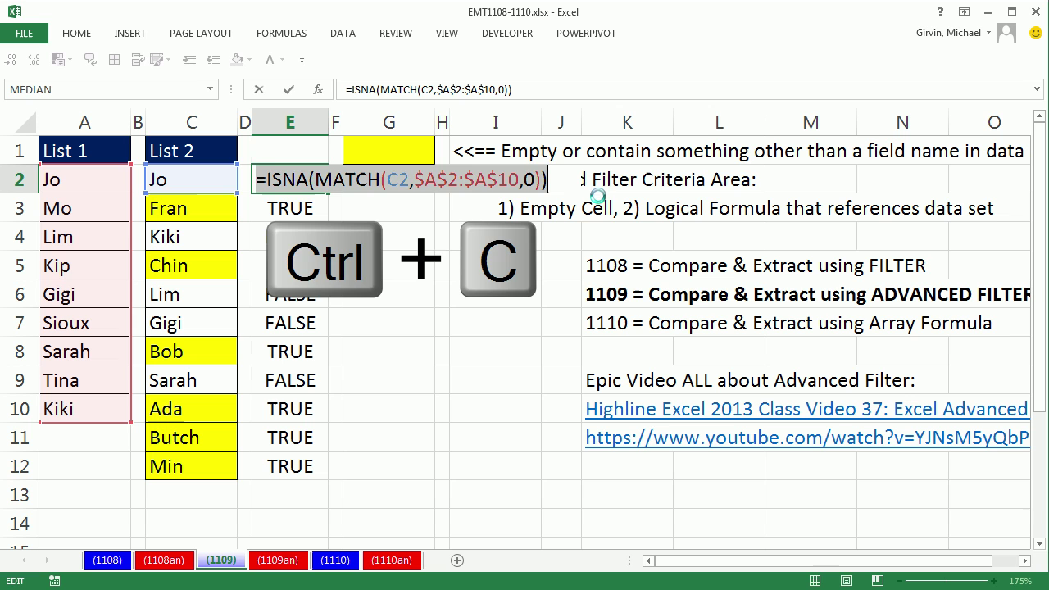
pyautogui.press('Escape')
pyautogui.click(388, 179)
pyautogui.hotkey('ctrl', 'v')
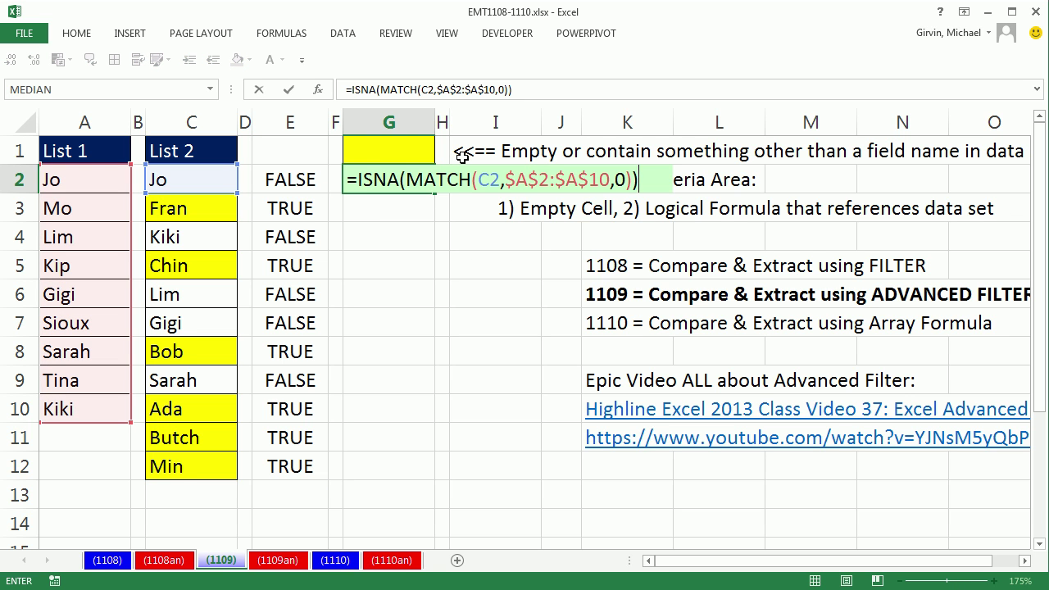
pyautogui.hotkey('ctrl', 'Return')
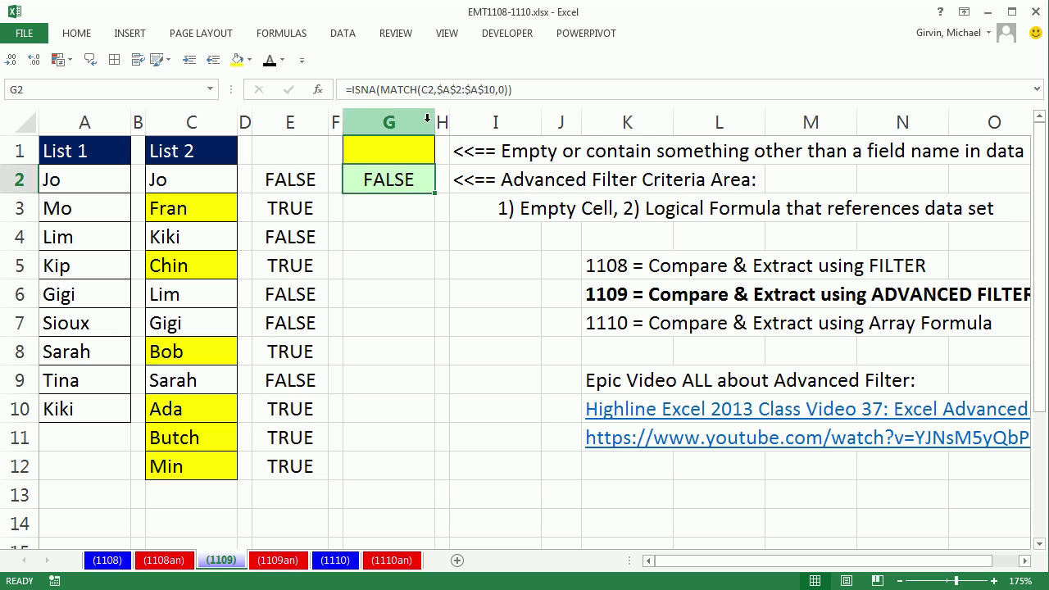
# - Delete the helper column E, then review the G2 criteria formula beneath the empty G1 header
pyautogui.click(290, 115)
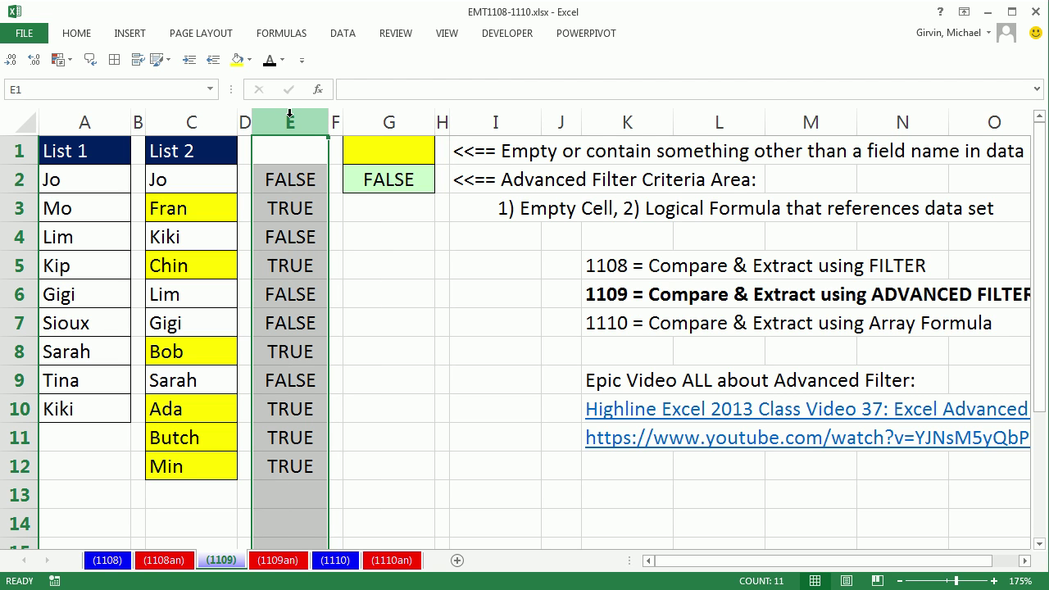
pyautogui.press('Delete')
pyautogui.click(363, 184)
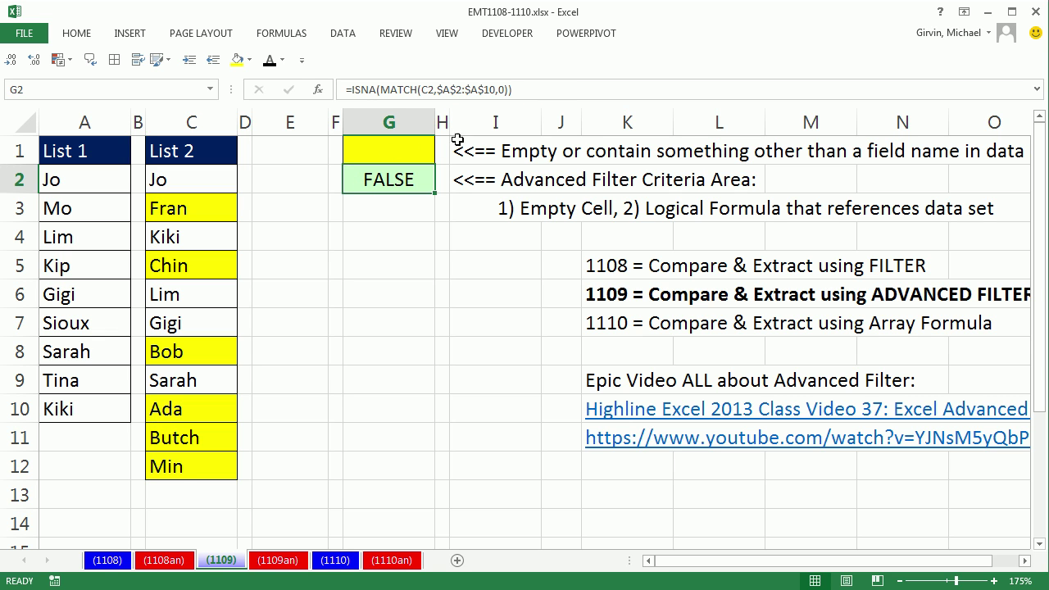
pyautogui.click(399, 145)
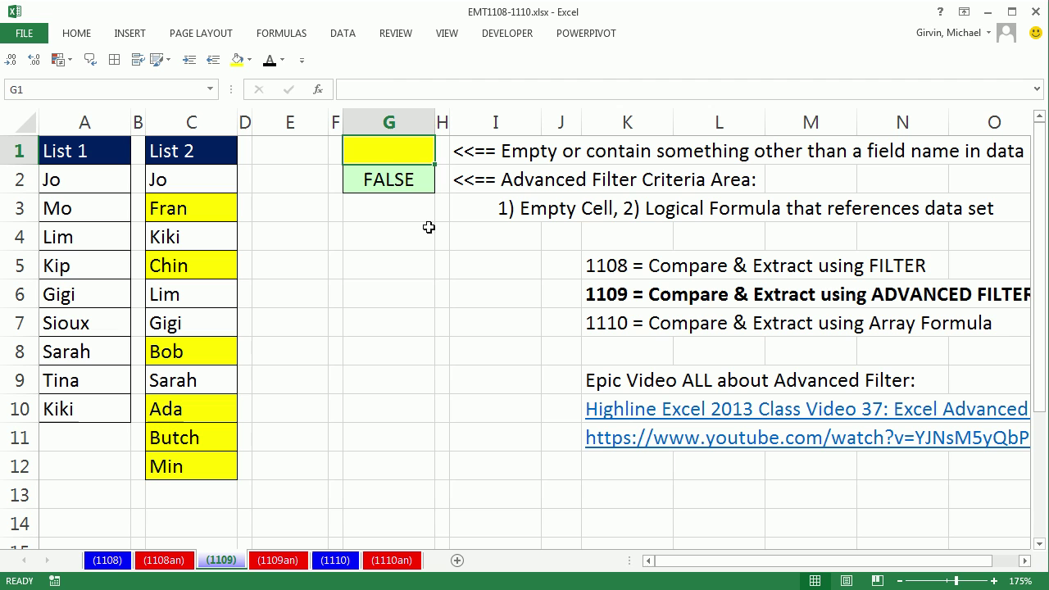
pyautogui.click(391, 177)
pyautogui.doubleClick(392, 178)
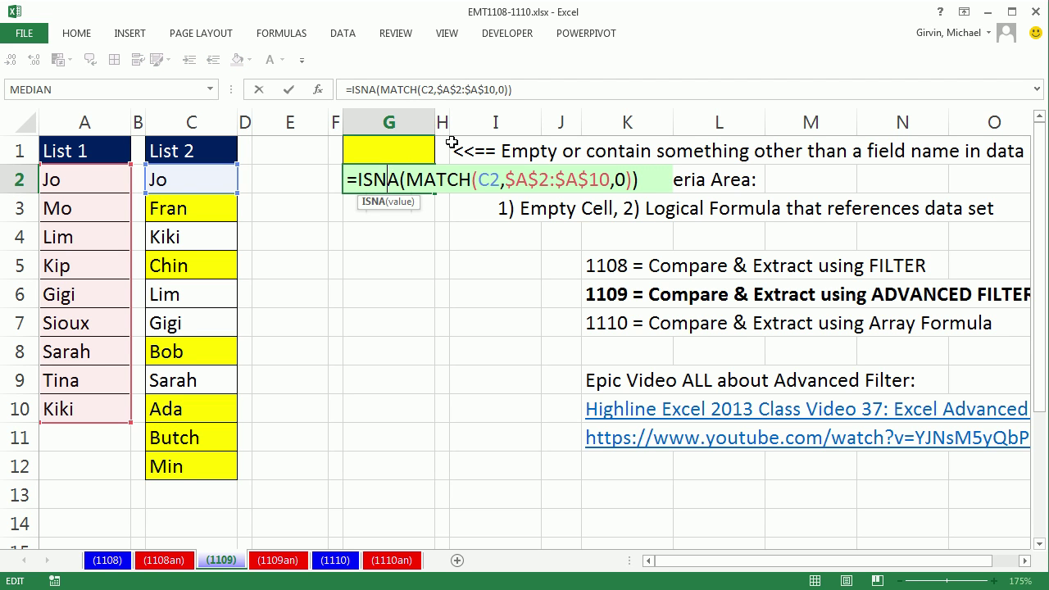
pyautogui.press('Escape')
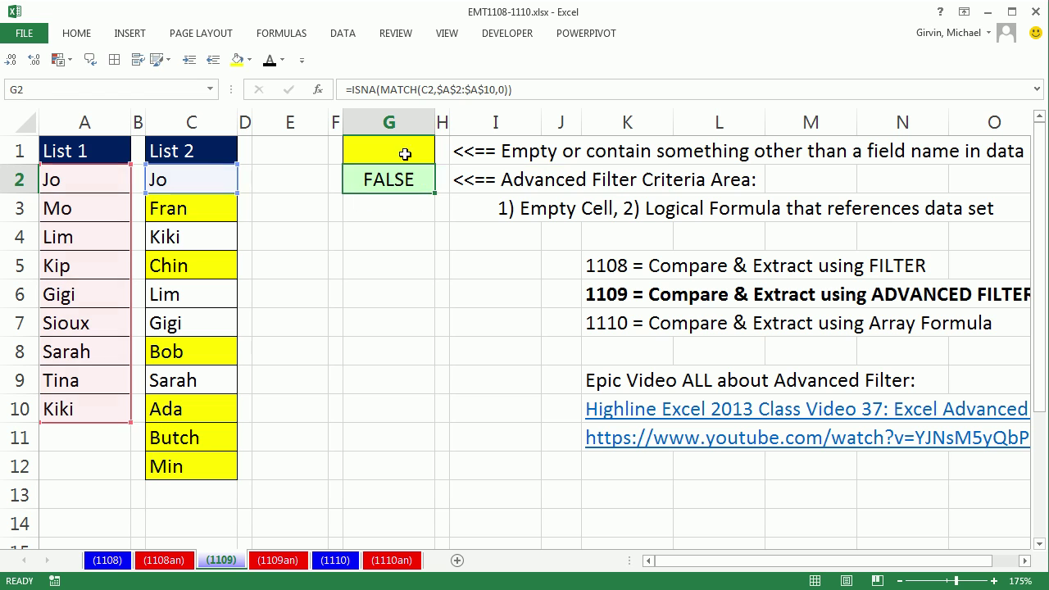
pyautogui.click(398, 147)
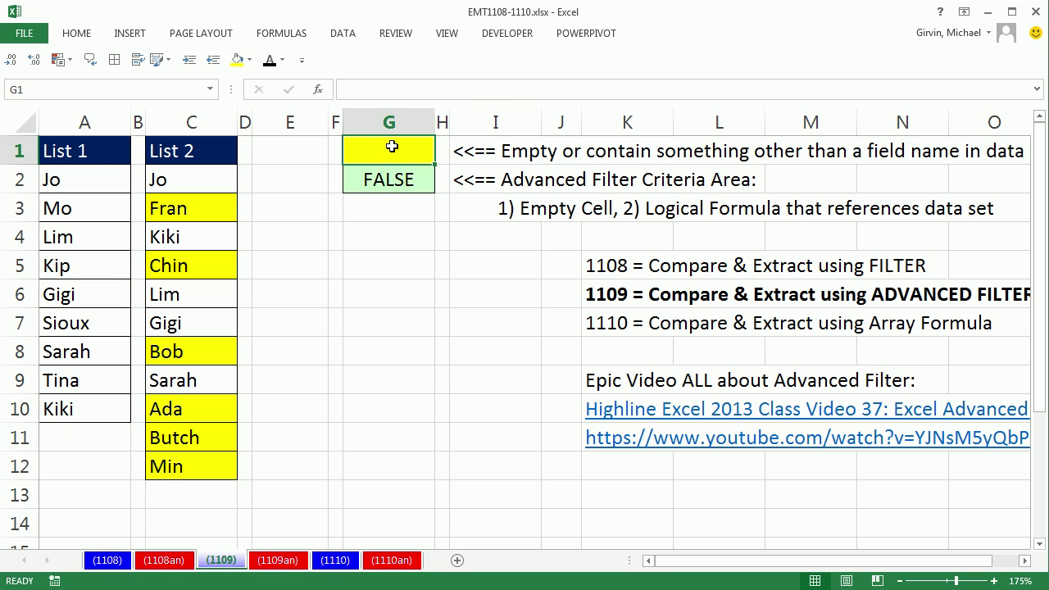
# - Open Advanced Filter from inside List 2, choosing Copy to another location with list range C1:C12
pyautogui.click(200, 150)
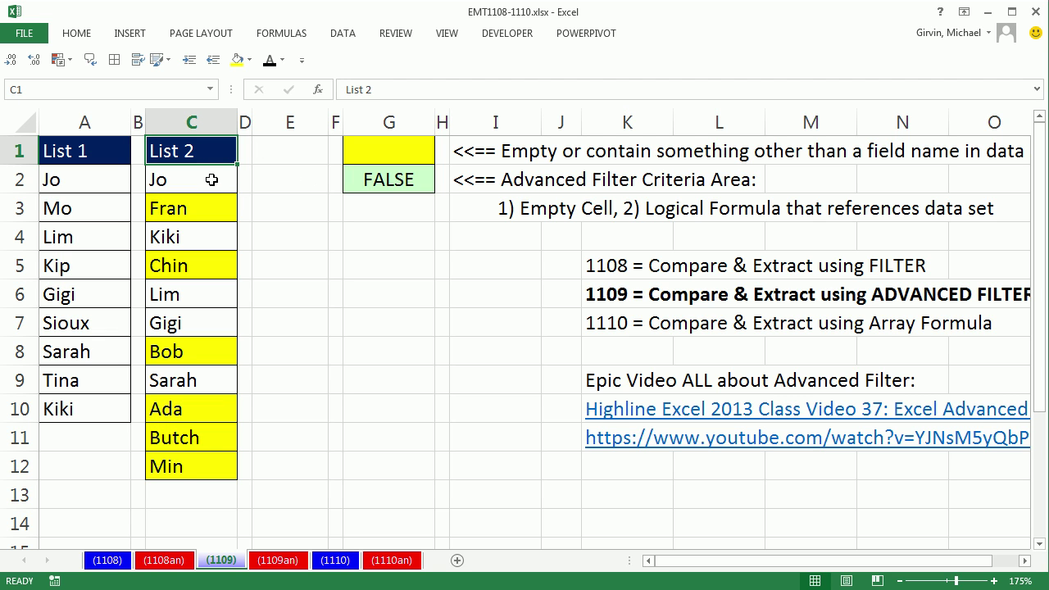
pyautogui.click(211, 180)
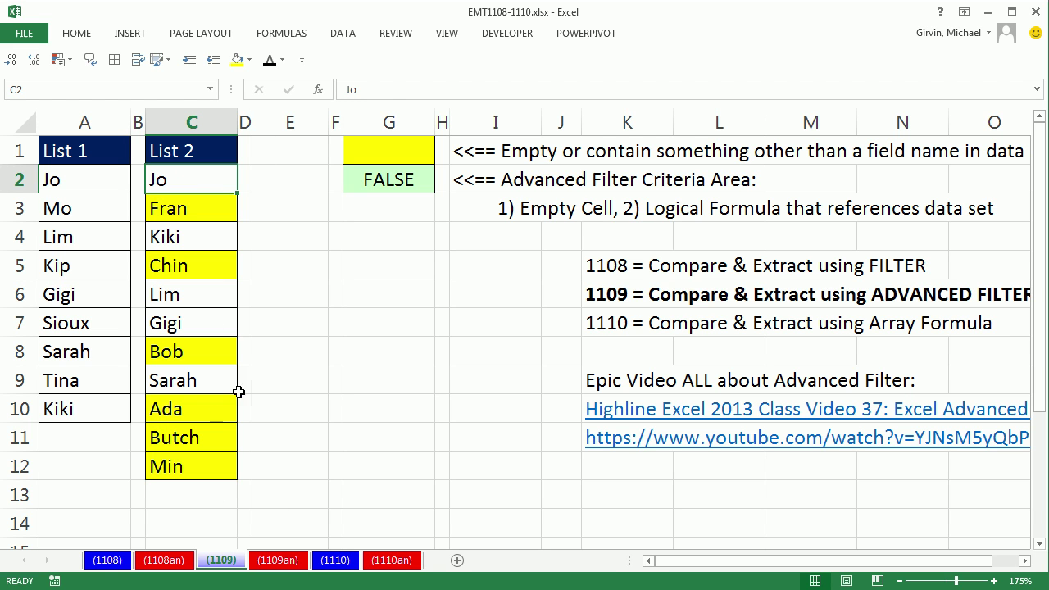
pyautogui.click(338, 32)
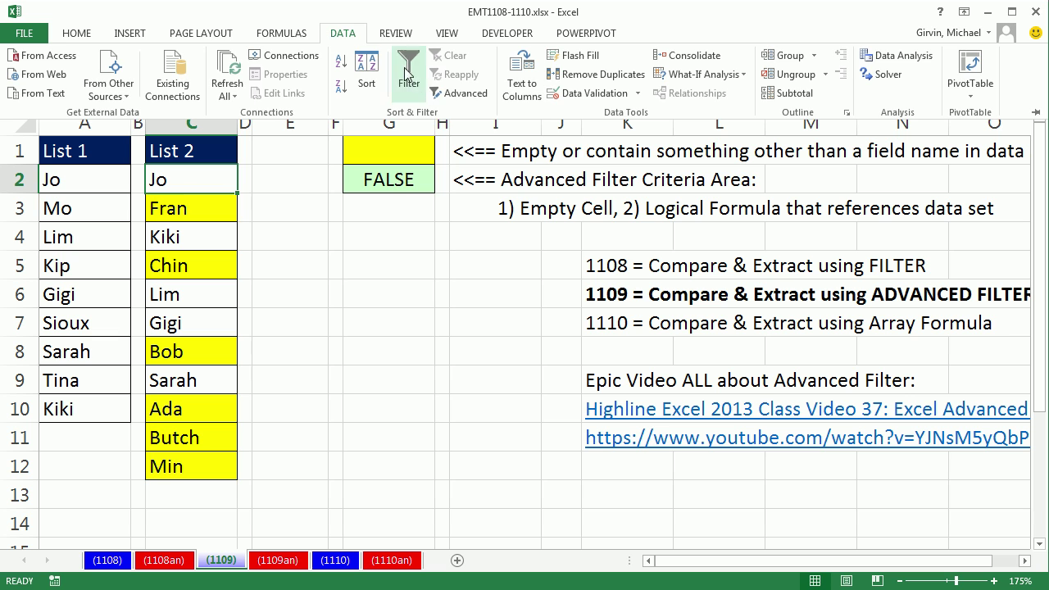
pyautogui.click(459, 93)
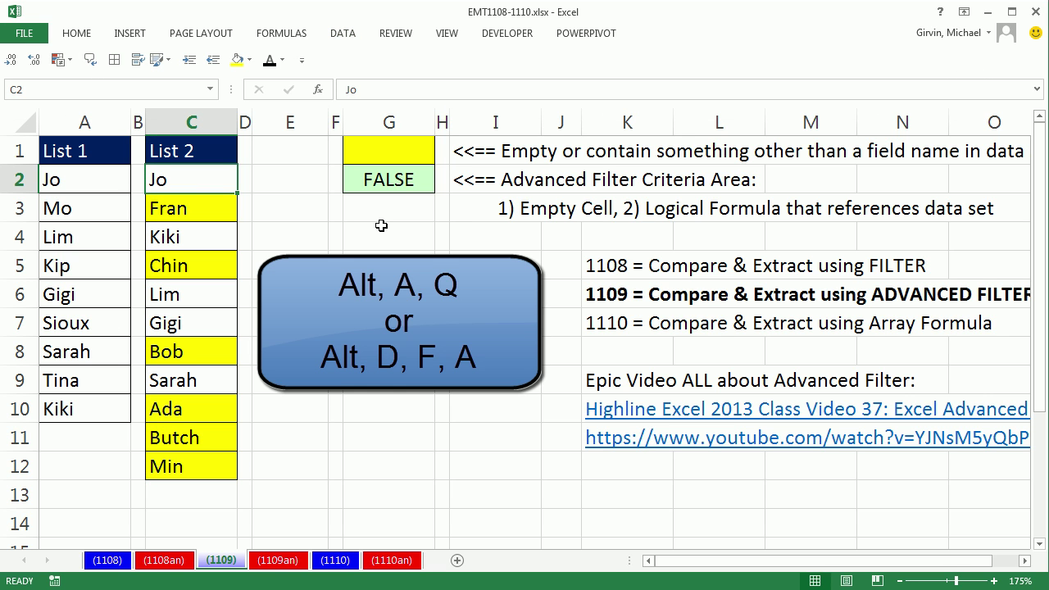
pyautogui.hotkey('alt', 'a')
pyautogui.press('q')
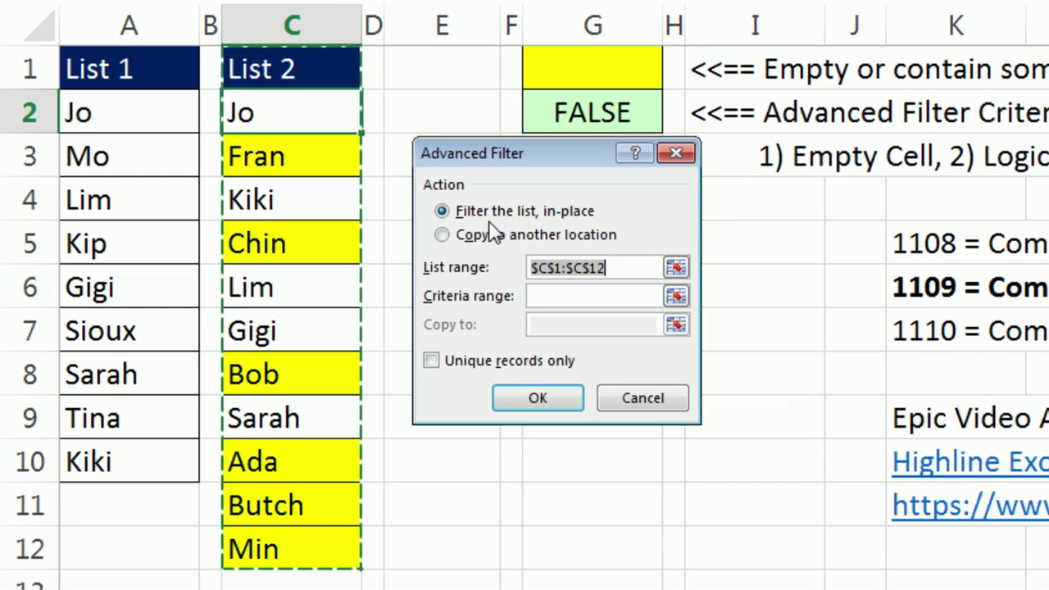
pyautogui.click(443, 235)
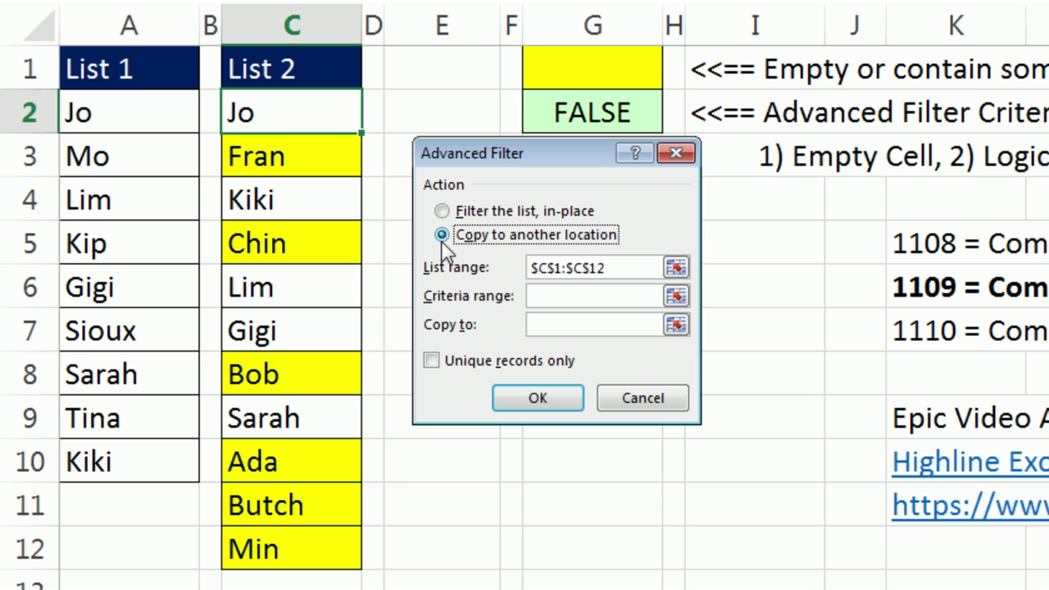
pyautogui.click(679, 270)
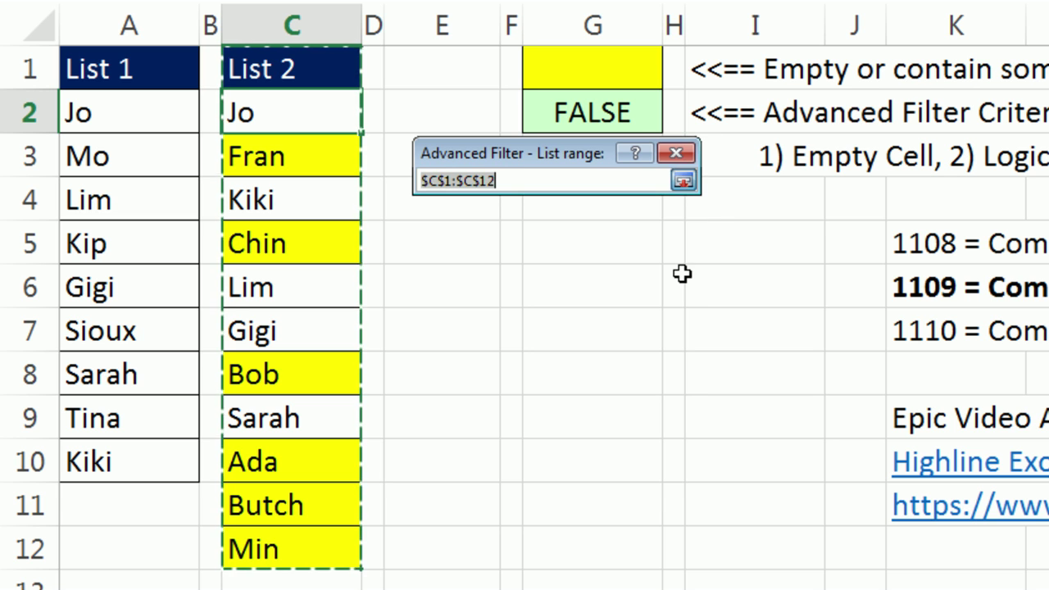
pyautogui.click(685, 182)
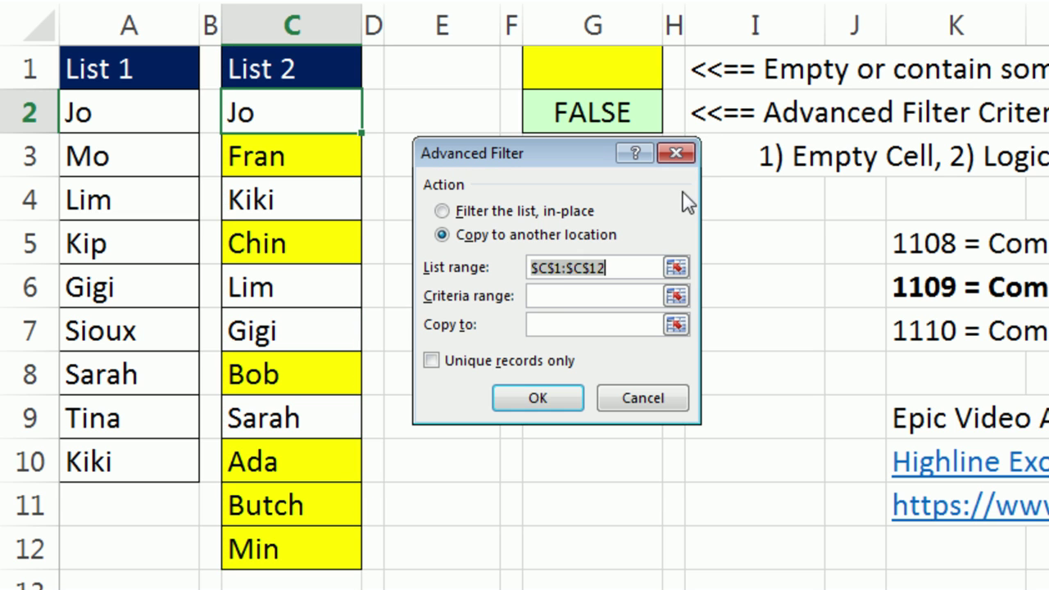
# - Set criteria range G1:G2 and destination G5, then run the filter
pyautogui.click(563, 303)
pyautogui.click(625, 69)
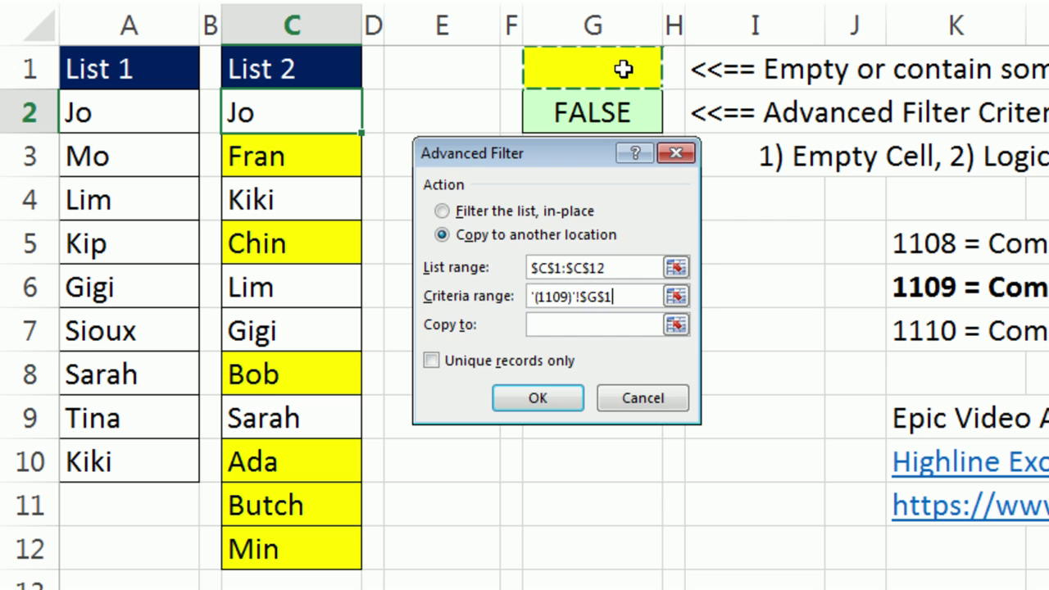
pyautogui.moveTo(625, 69); pyautogui.dragTo(604, 110)
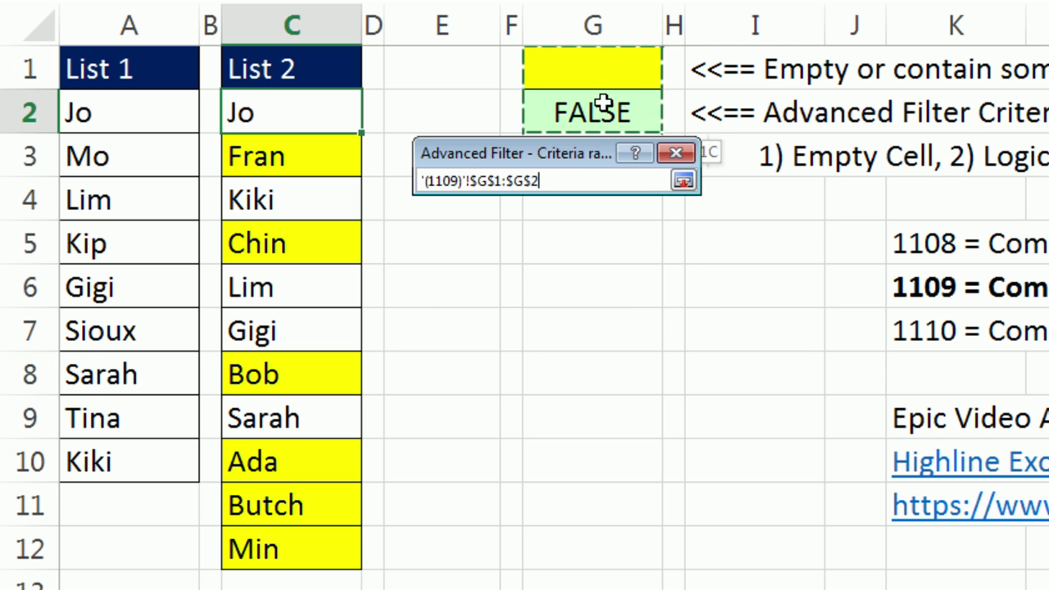
pyautogui.moveTo(560, 153); pyautogui.dragTo(559, 171)
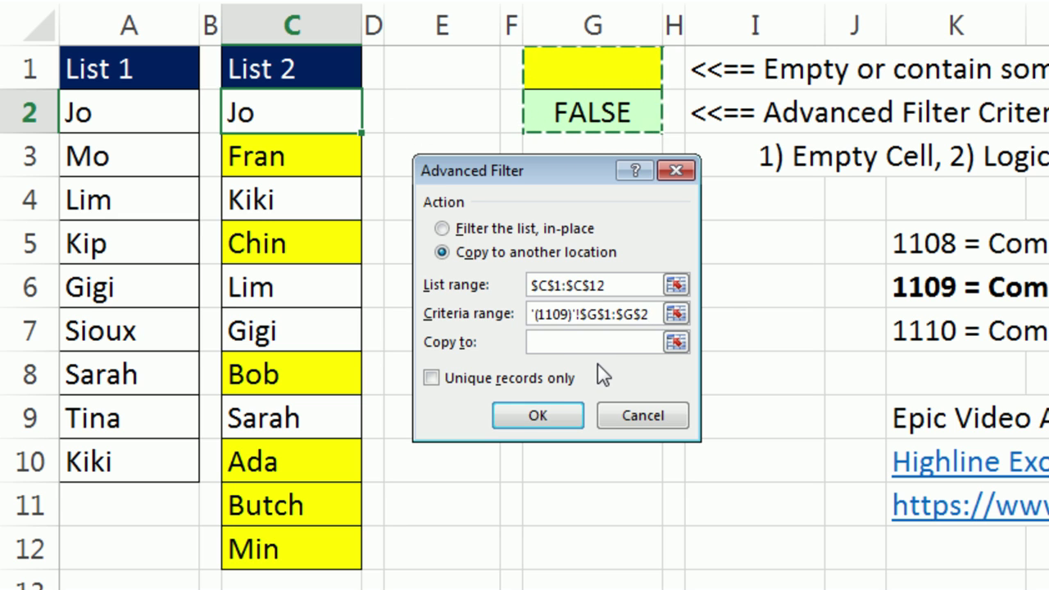
pyautogui.press('Tab')
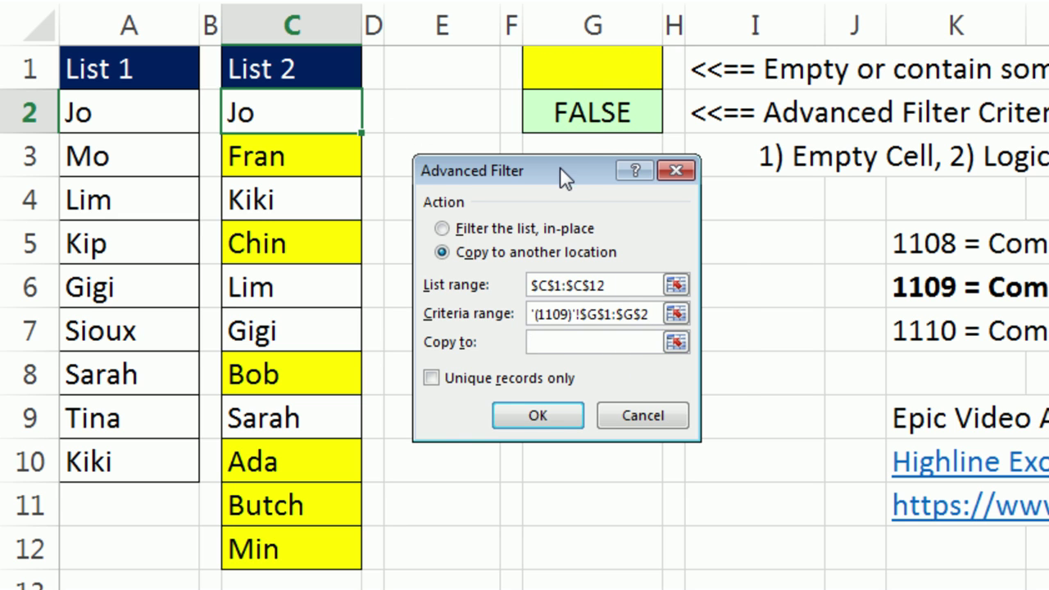
pyautogui.moveTo(561, 168); pyautogui.dragTo(831, 110)
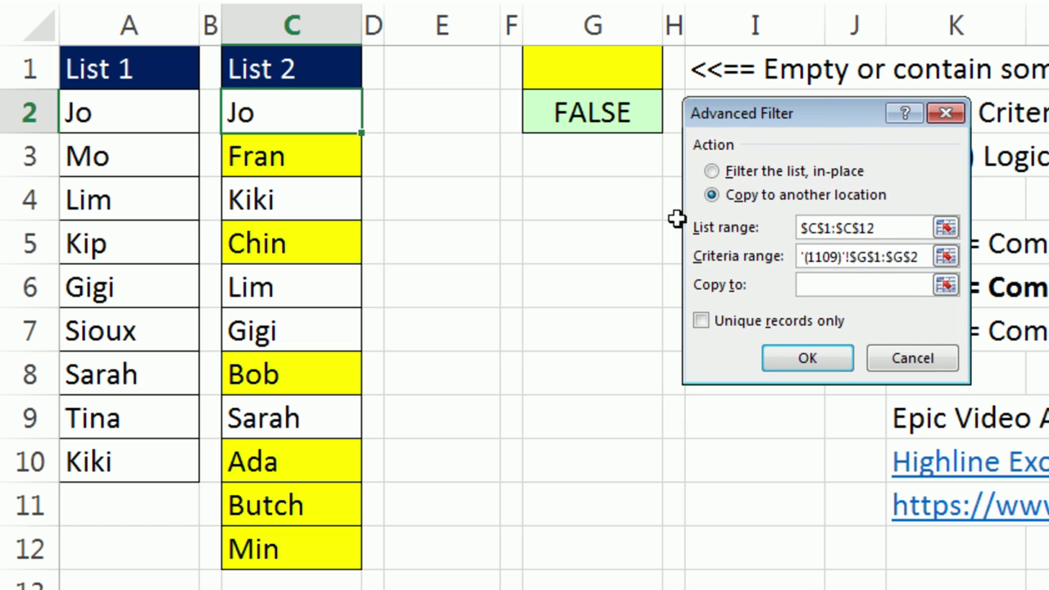
pyautogui.click(560, 236)
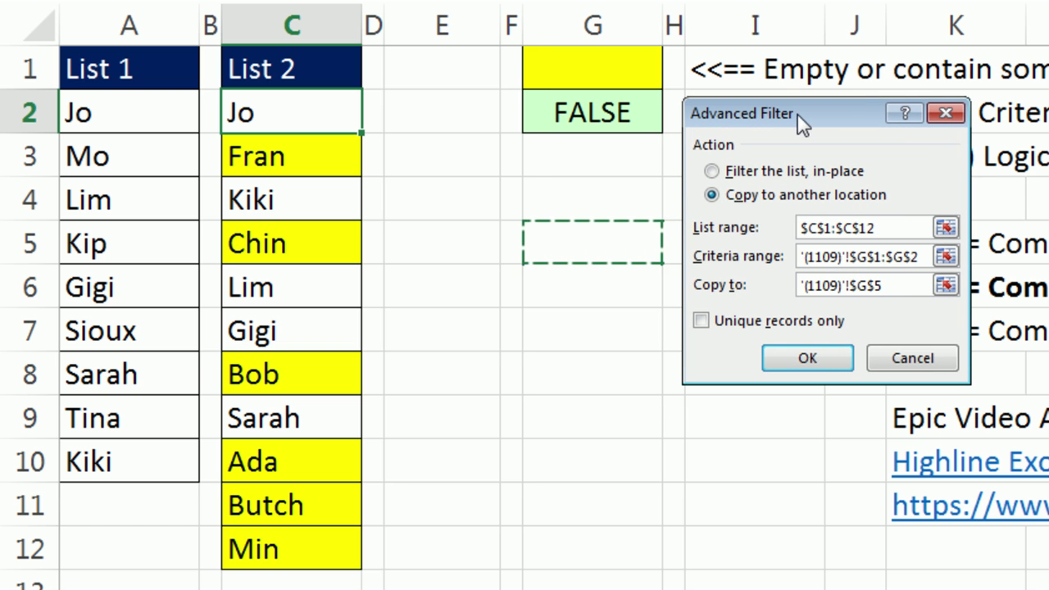
pyautogui.click(812, 363)
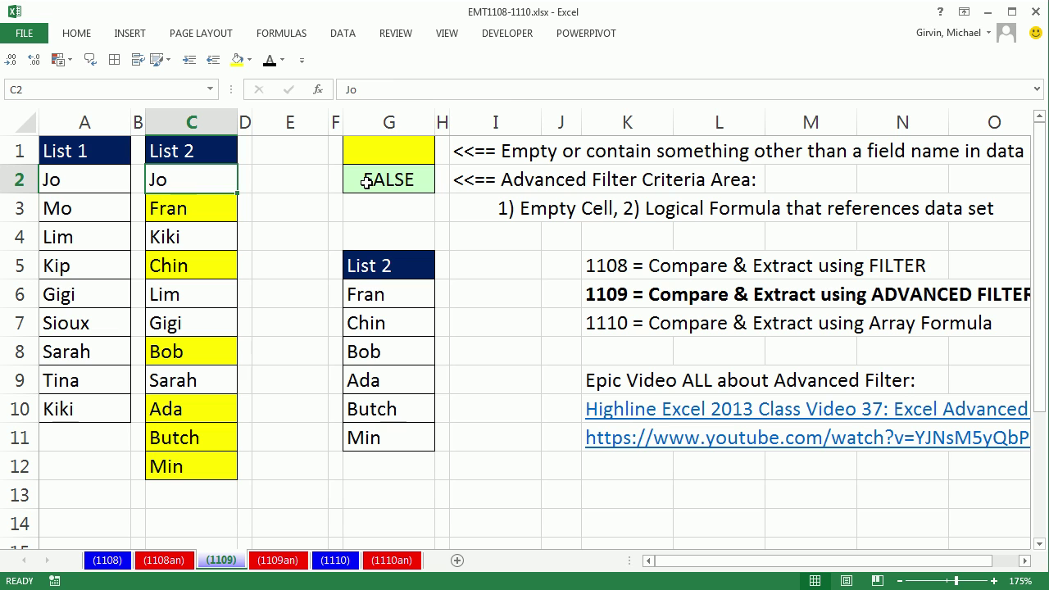
# - Edit G2 to =ISNUMBER(MATCH(C2,$A$2:$A$10,0)) so it shows TRUE for Jo
pyautogui.doubleClick(367, 182)
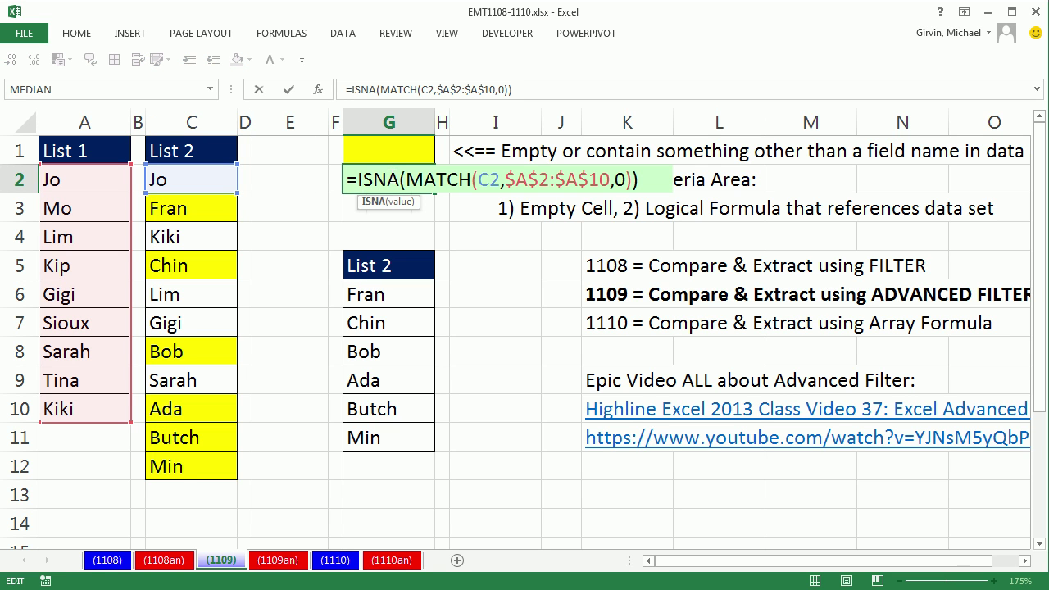
pyautogui.moveTo(394, 179); pyautogui.dragTo(400, 179)
pyautogui.write('u')
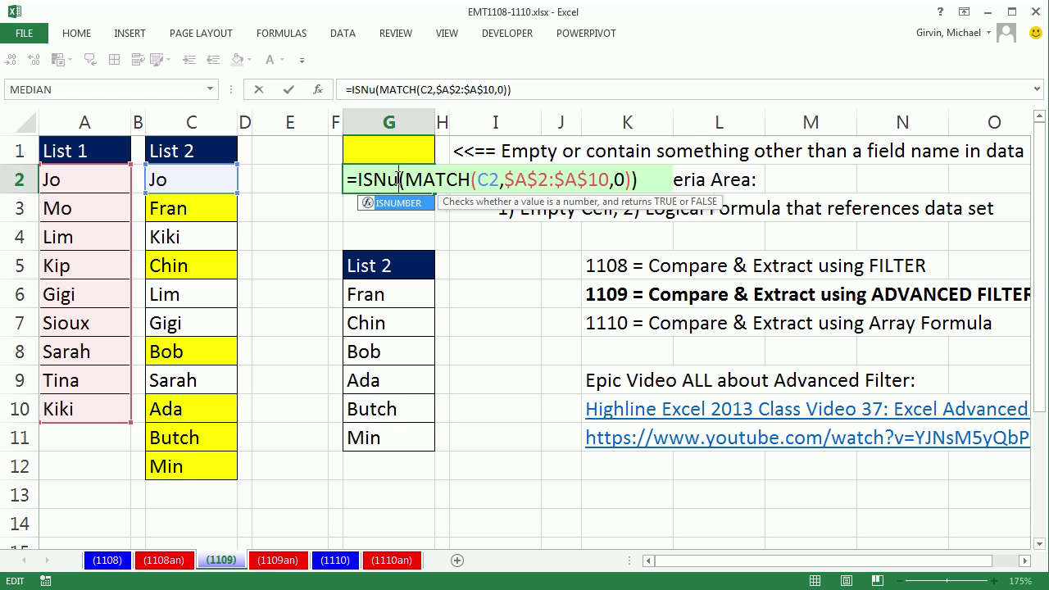
pyautogui.press('Tab')
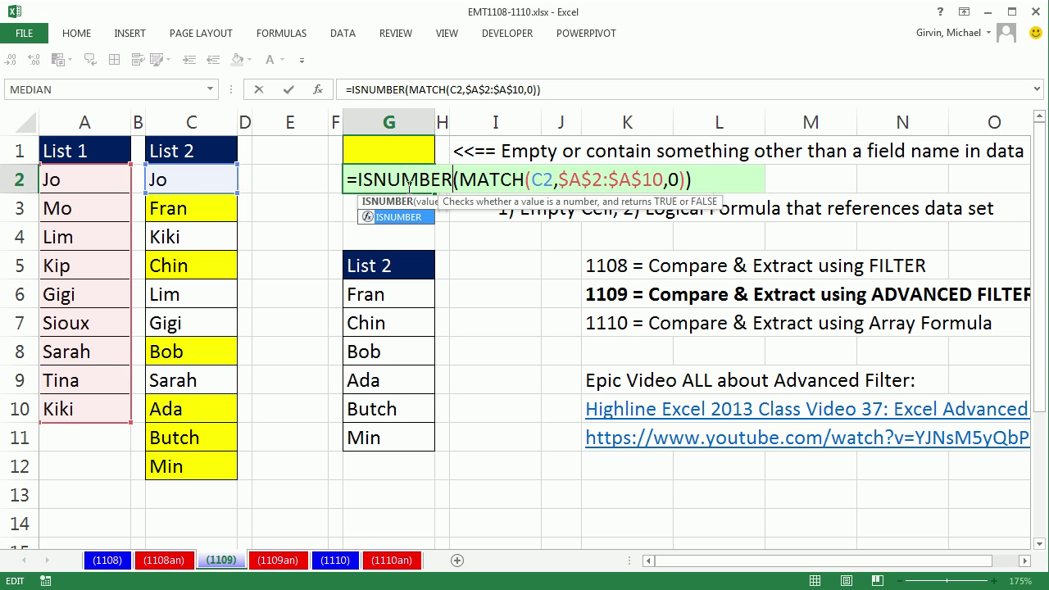
pyautogui.hotkey('ctrl', 'Return')
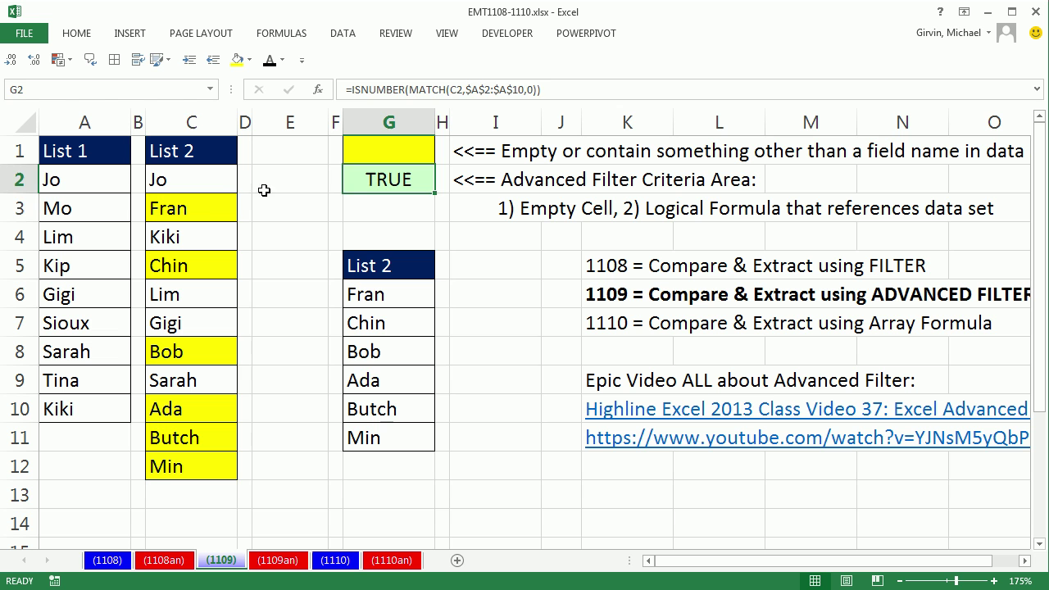
# - Open Advanced Filter from C3, choosing Copy to another location with list range C1:C12
pyautogui.click(205, 211)
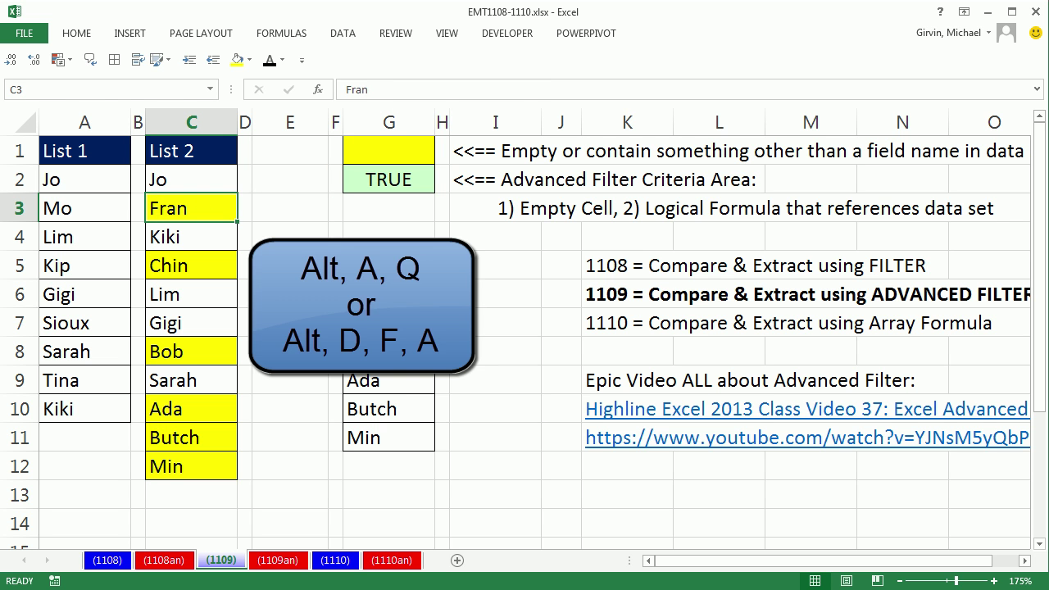
pyautogui.press('alt')
pyautogui.press('a')
pyautogui.press('q')
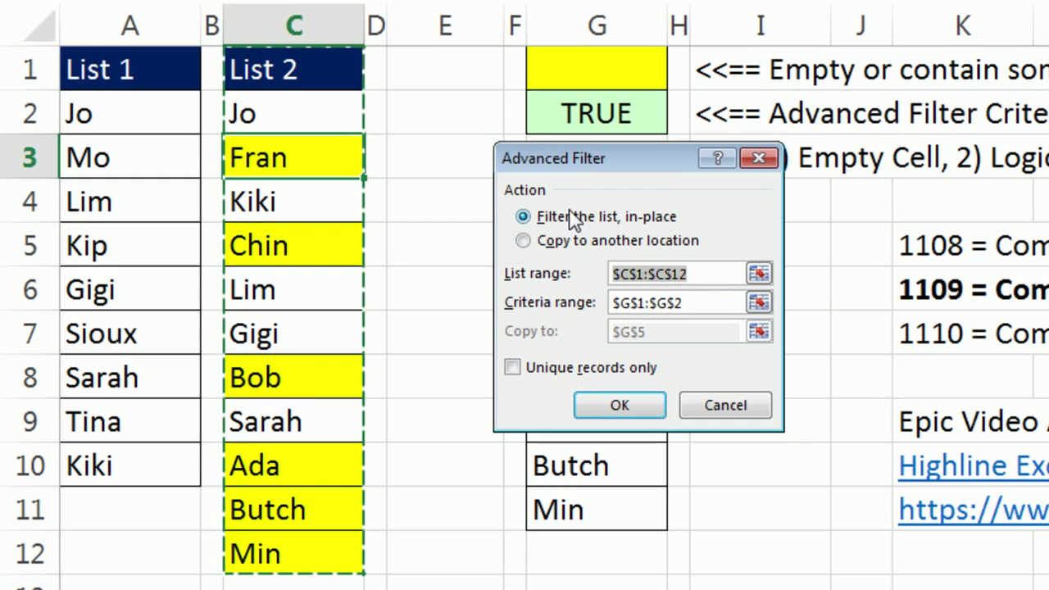
pyautogui.click(523, 240)
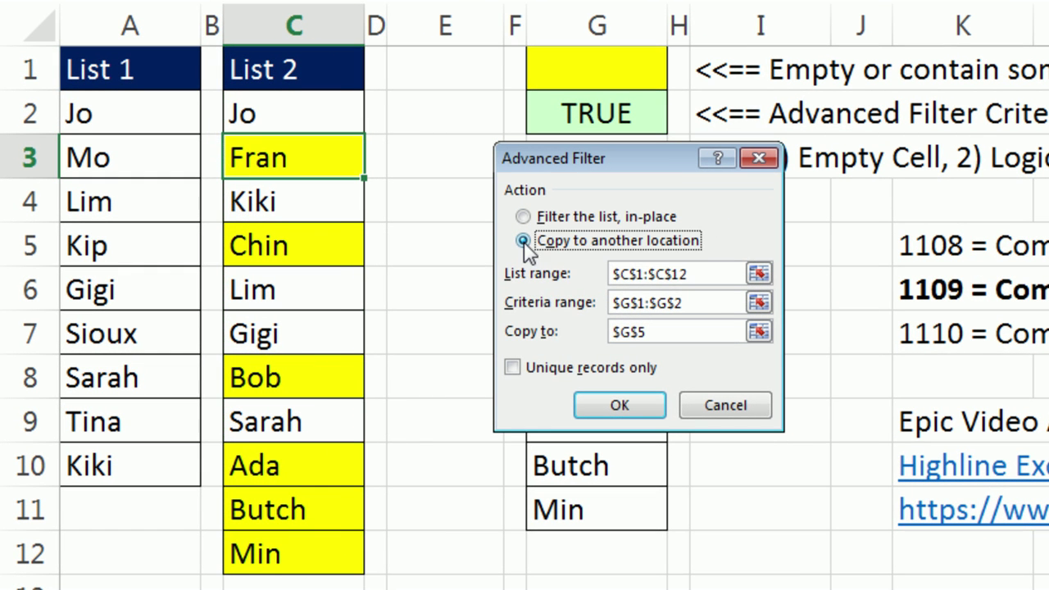
pyautogui.click(758, 275)
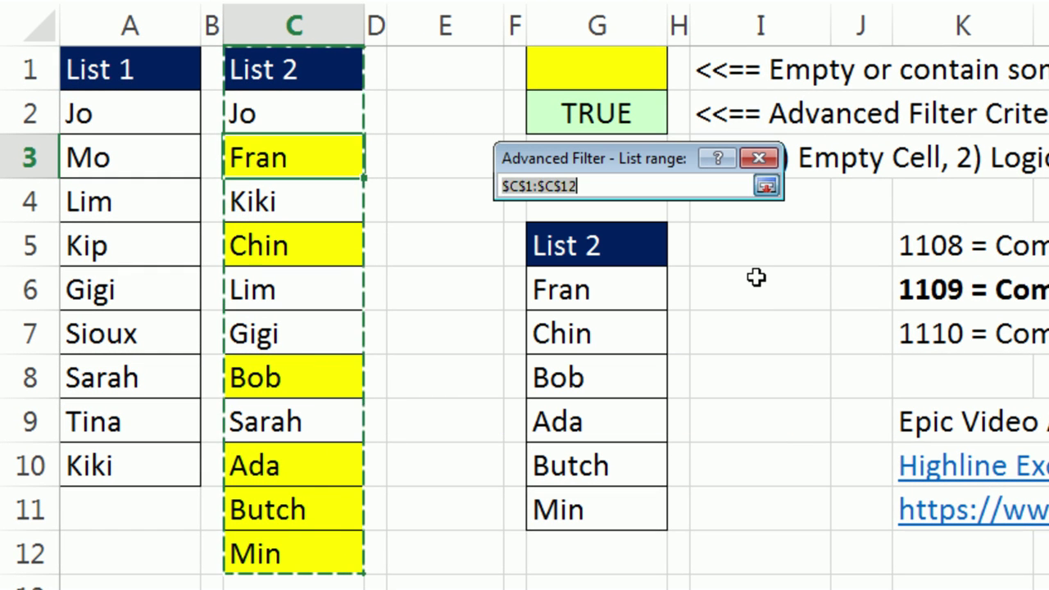
pyautogui.click(766, 186)
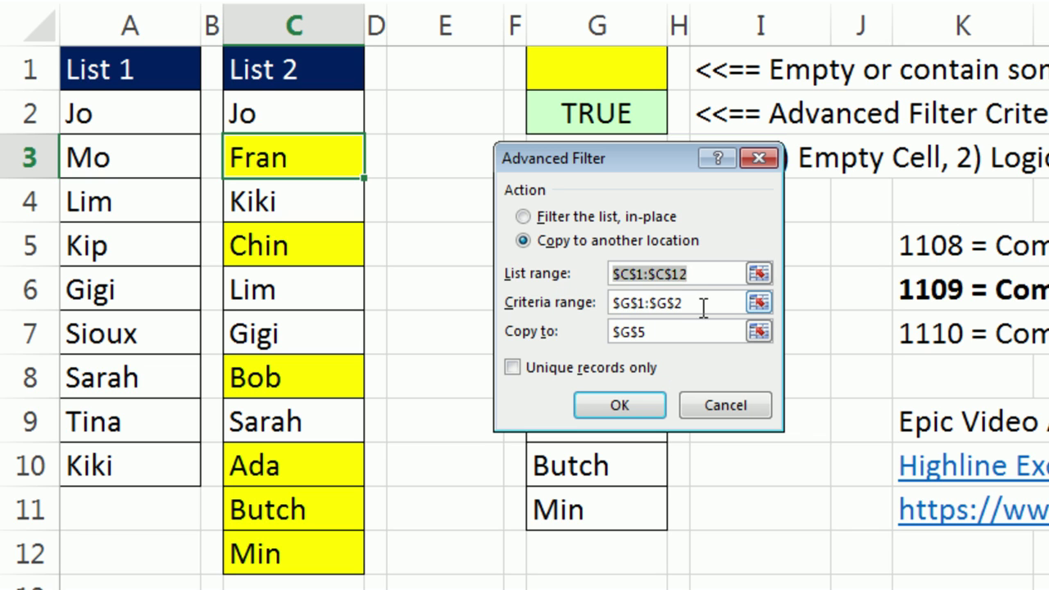
# - Keep criteria range G1:G2, set destination I5, and extract Jo, Kiki, Lim, Gigi and Sarah
pyautogui.click(759, 302)
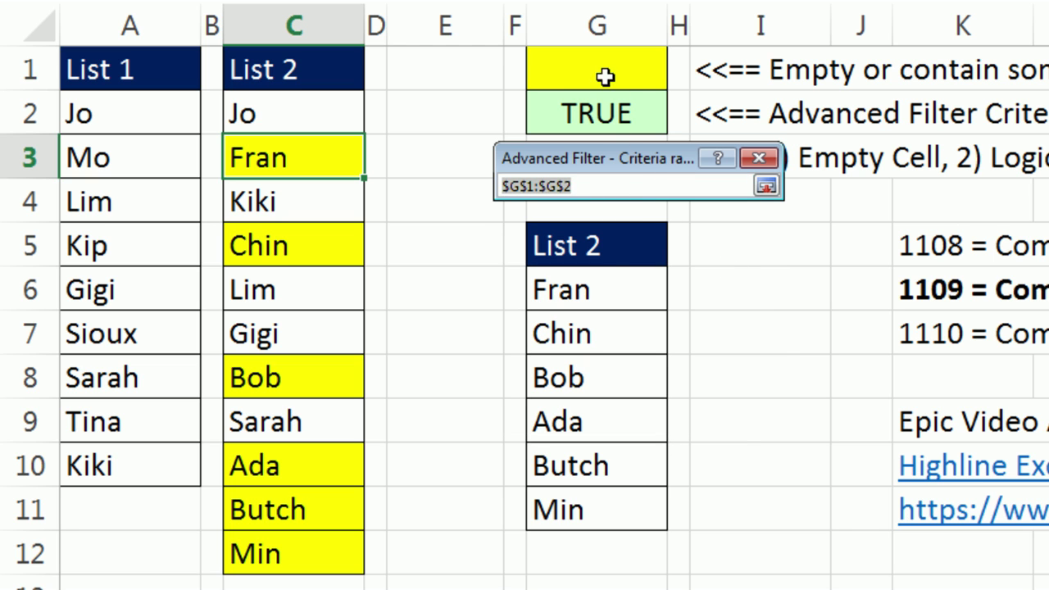
pyautogui.click(766, 187)
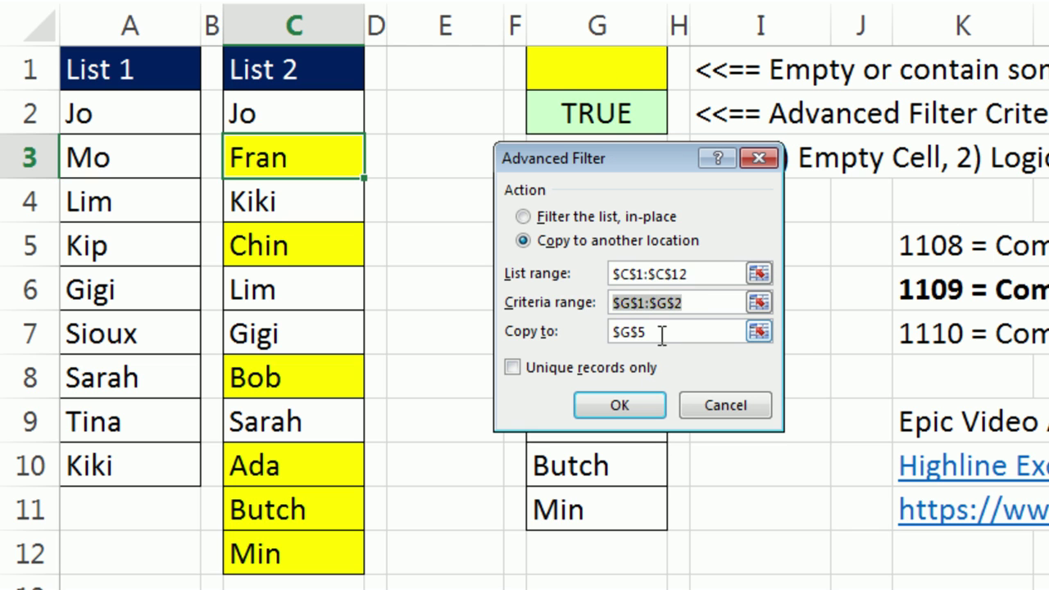
pyautogui.press('Tab')
pyautogui.moveTo(600, 157); pyautogui.dragTo(521, 182)
pyautogui.click(765, 246)
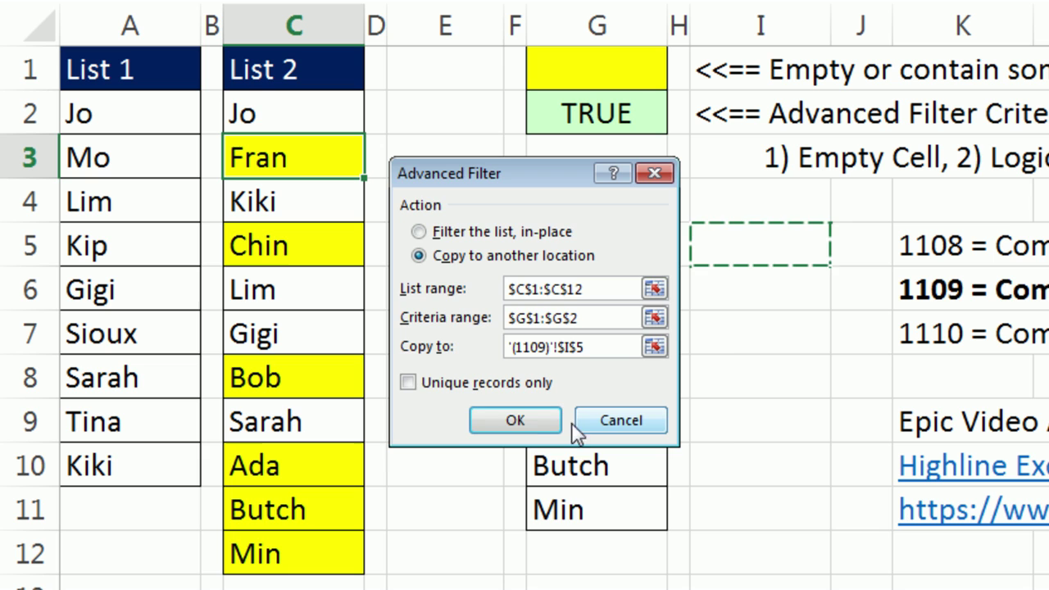
pyautogui.click(523, 422)
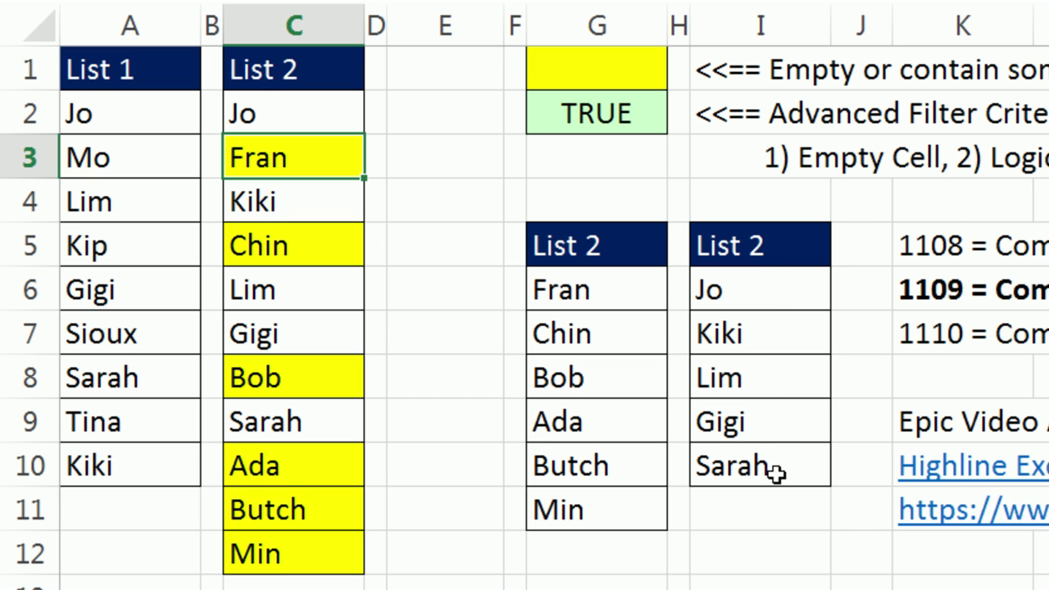
pyautogui.click(619, 117)
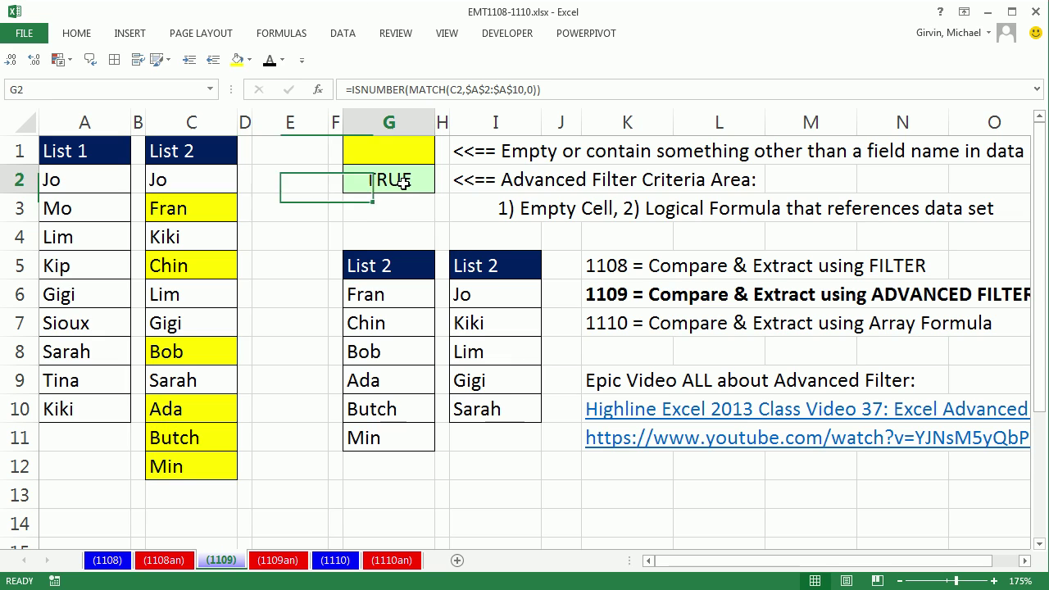
pyautogui.doubleClick(403, 181)
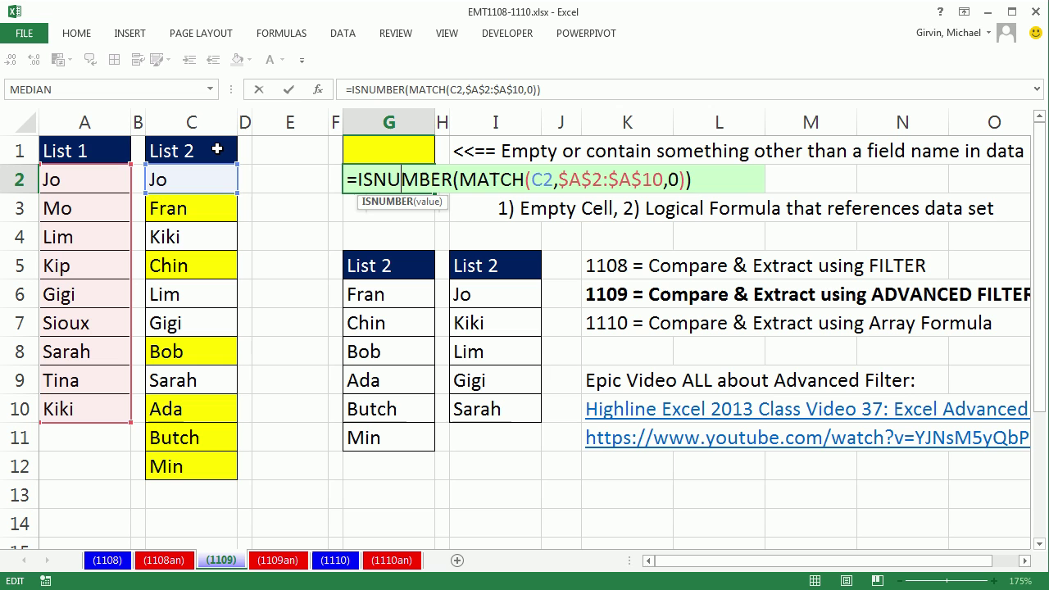
pyautogui.hotkey('ctrl', 'Return')
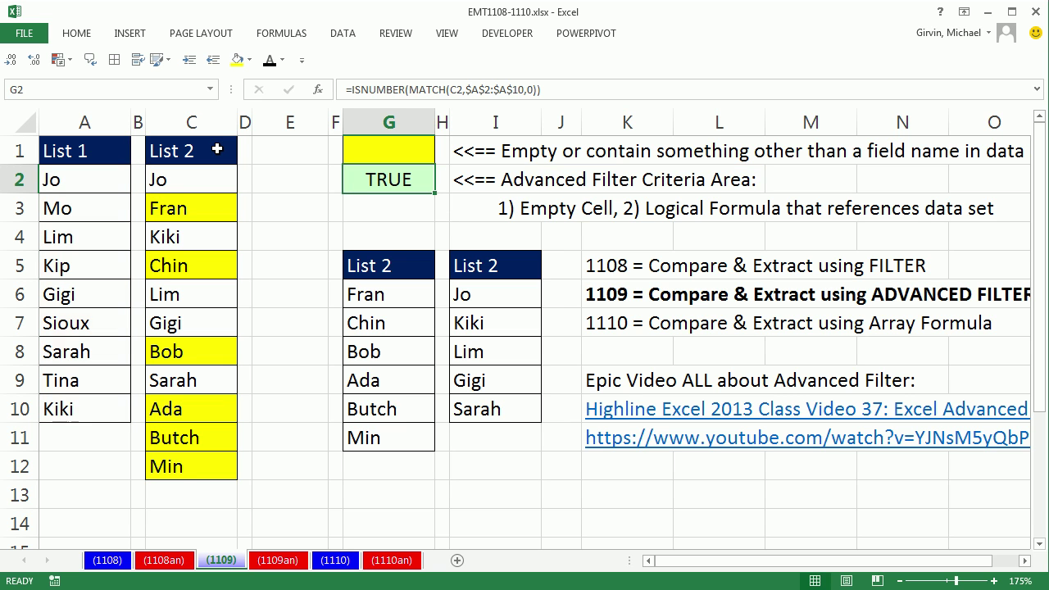